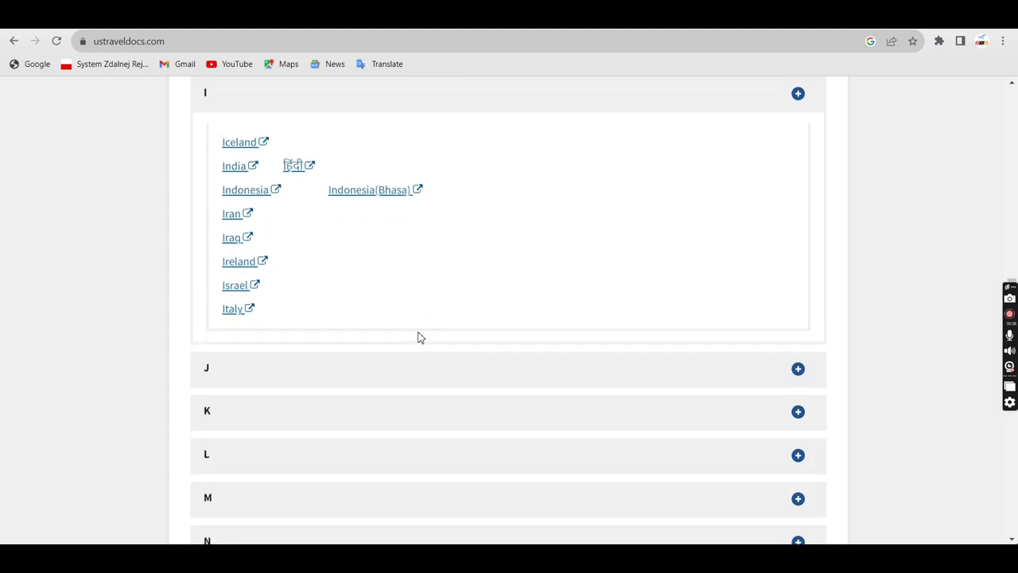
Open the India page of US Travel Docs from the 'I' countries list
{"action": "left_click", "coordinate": [232, 167]}
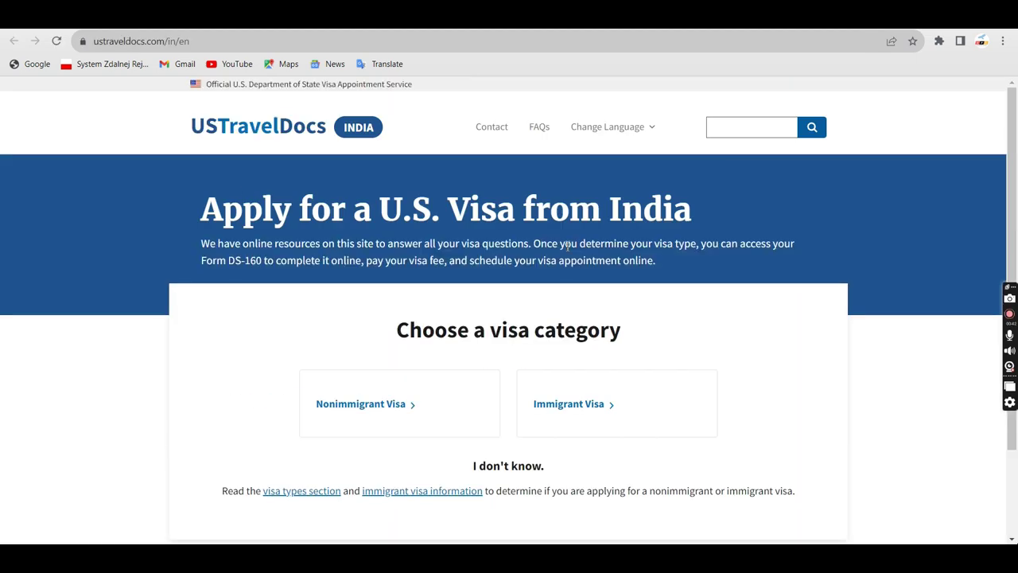
Open India's Nonimmigrant Visa information section
{"action": "scroll", "coordinate": [528, 362], "scroll_direction": "down", "scroll_amount": 1}
{"action": "scroll", "coordinate": [529, 362], "scroll_direction": "down", "scroll_amount": 1}
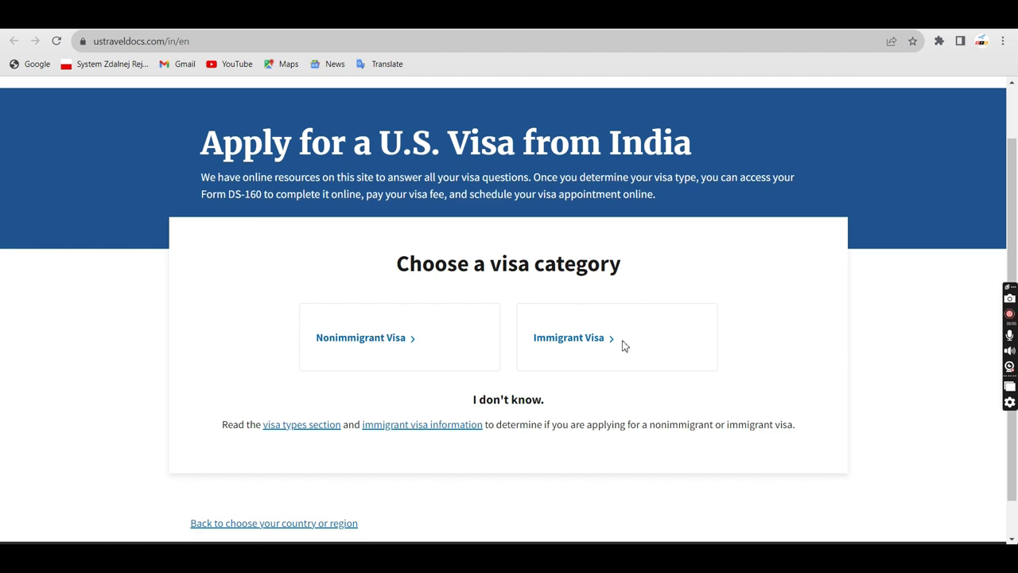
{"action": "left_click", "coordinate": [347, 341]}
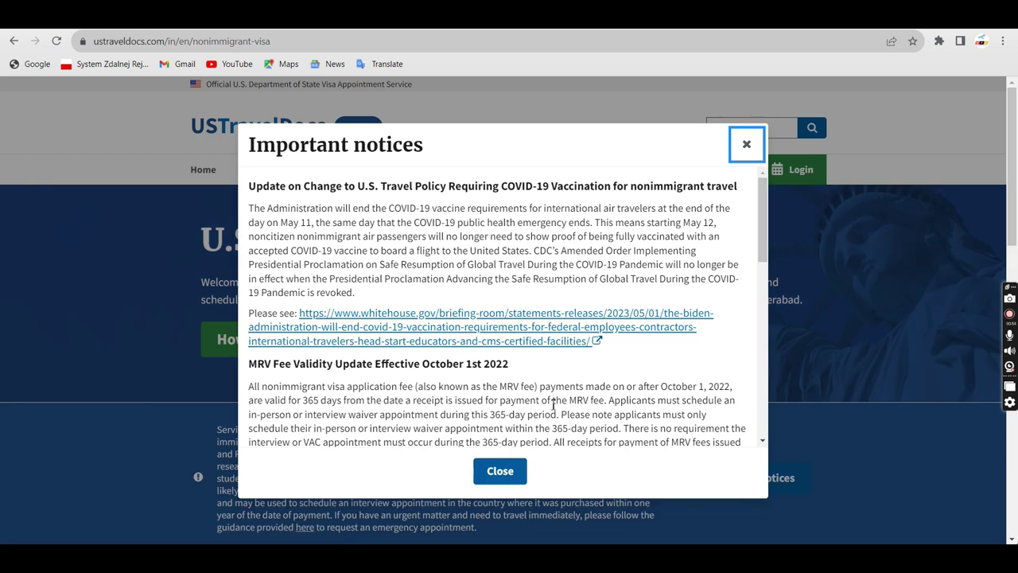
Dismiss the Important notices and go through Login to the new-user registration page
{"action": "scroll", "coordinate": [545, 388], "scroll_direction": "down", "scroll_amount": 1}
{"action": "scroll", "coordinate": [546, 388], "scroll_direction": "down", "scroll_amount": 10}
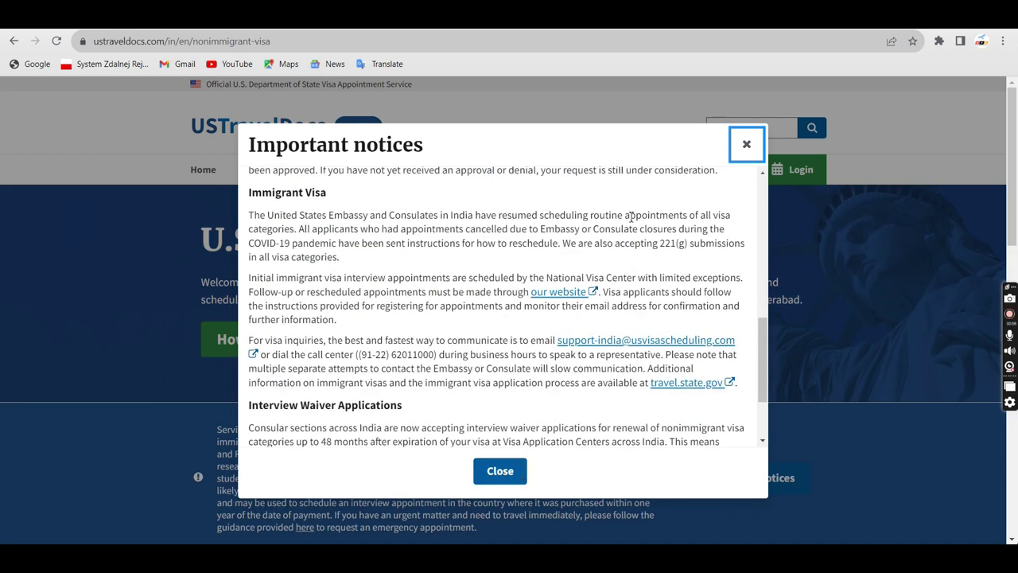
{"action": "scroll", "coordinate": [513, 331], "scroll_direction": "down", "scroll_amount": 3}
{"action": "left_click", "coordinate": [513, 472]}
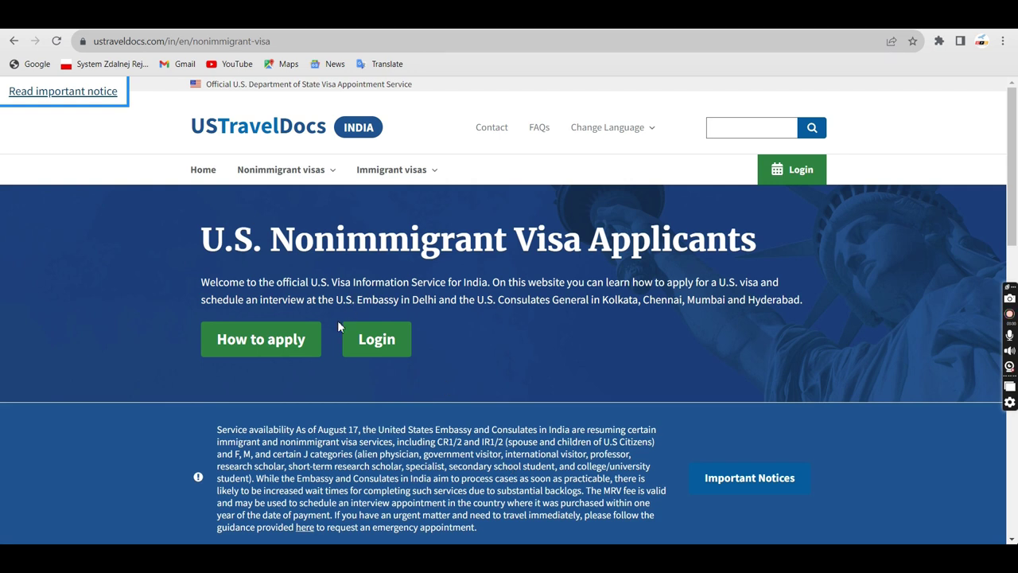
{"action": "left_click", "coordinate": [377, 340]}
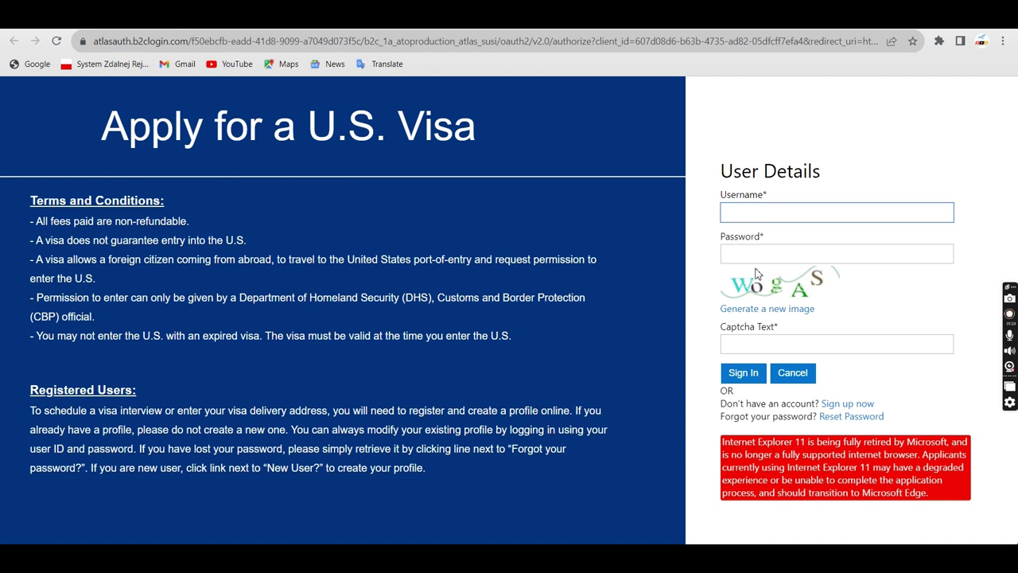
{"action": "left_click", "coordinate": [853, 403]}
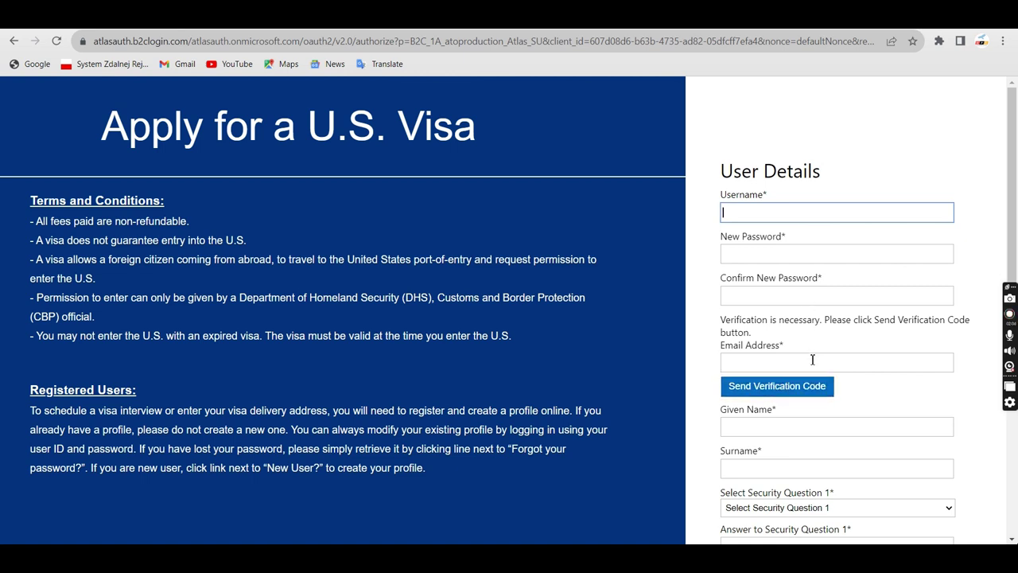
Choose 'What is your mother's maiden name?' as Security Question 1
{"action": "scroll", "coordinate": [886, 364], "scroll_direction": "down", "scroll_amount": 2}
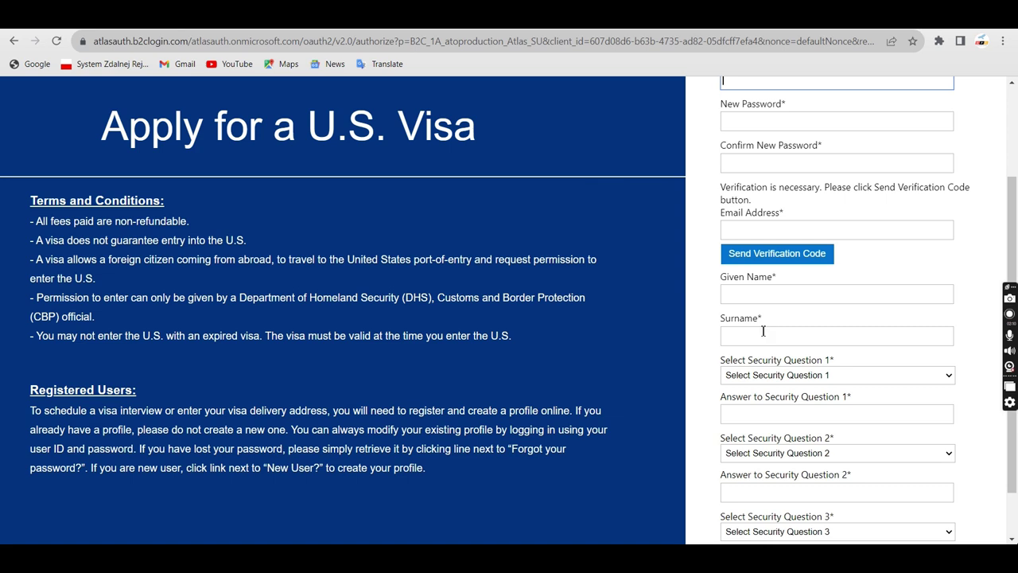
{"action": "scroll", "coordinate": [776, 341], "scroll_direction": "down", "scroll_amount": 1}
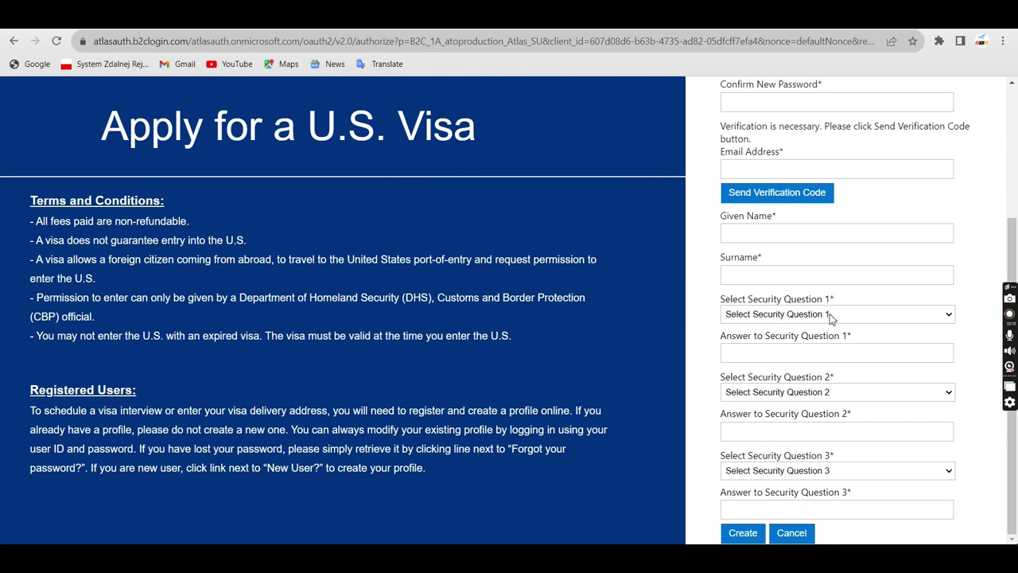
{"action": "left_click", "coordinate": [780, 316]}
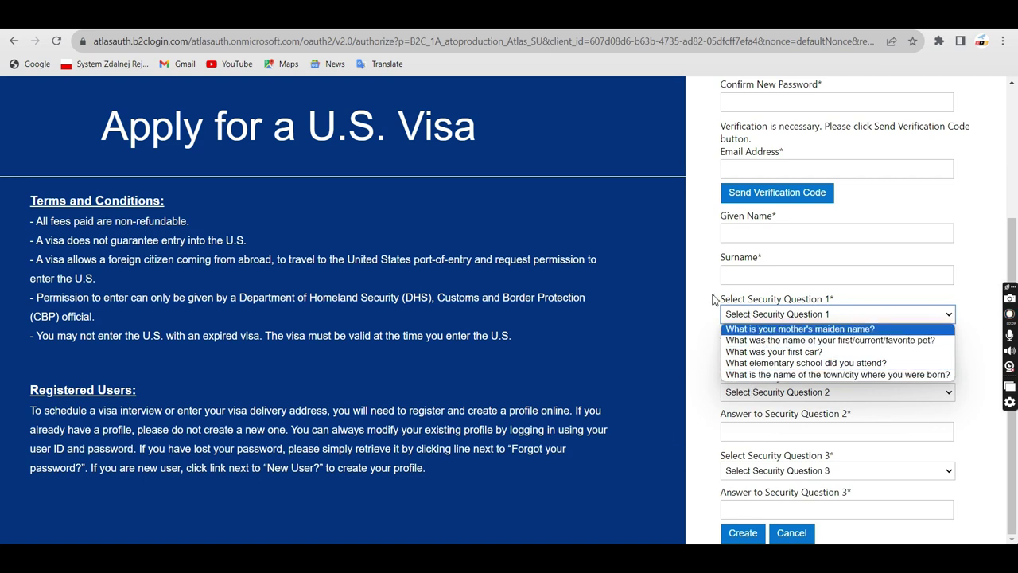
{"action": "left_click", "coordinate": [708, 323]}
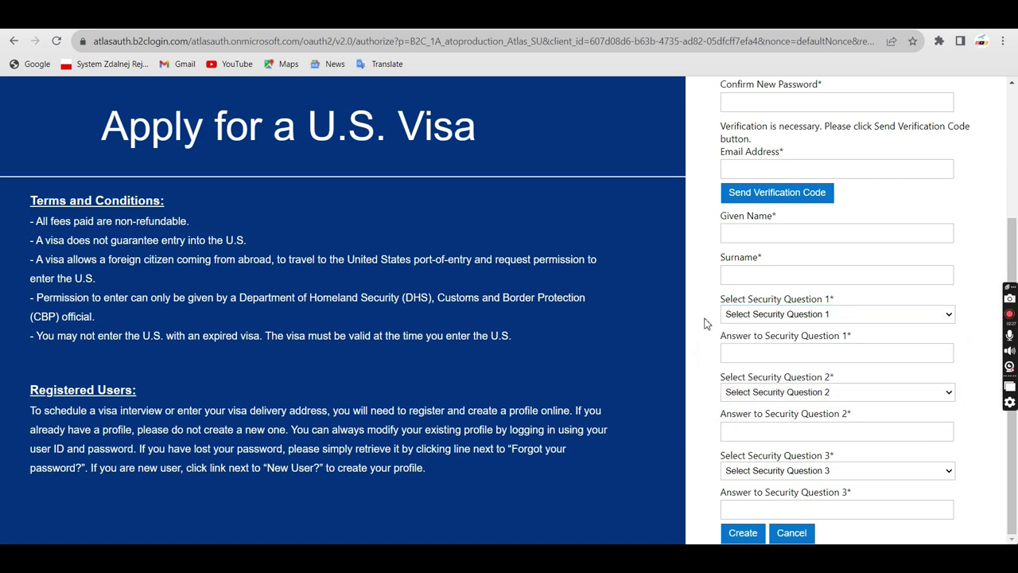
{"action": "left_click", "coordinate": [757, 314]}
{"action": "left_click", "coordinate": [756, 327]}
{"action": "left_click", "coordinate": [758, 356]}
Browse the Security Question 2 and 3 options without selecting any
{"action": "left_click", "coordinate": [760, 393]}
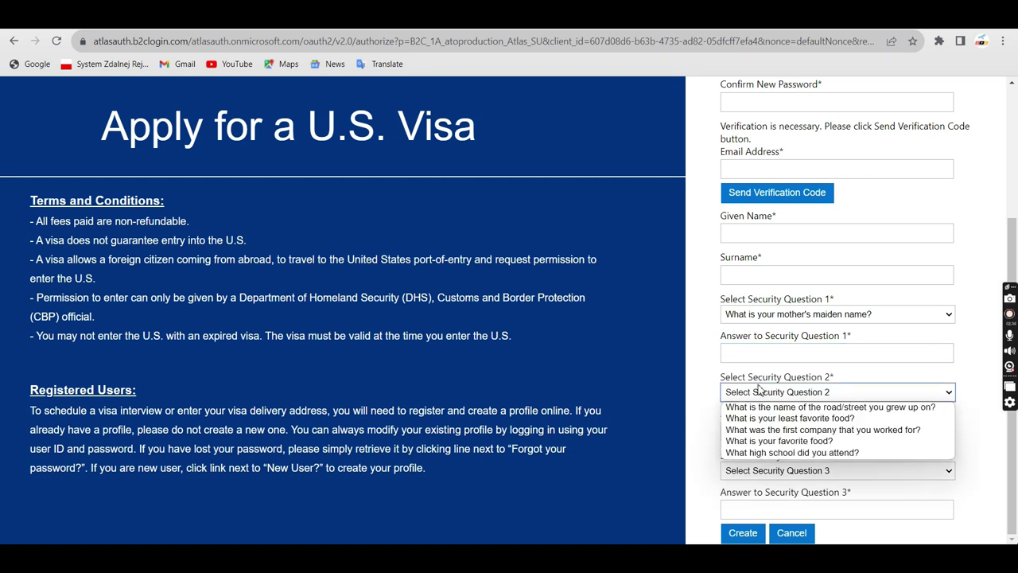
{"action": "key", "text": "Down"}
{"action": "key", "text": "Down"}
{"action": "key", "text": "Down"}
{"action": "key", "text": "Down"}
{"action": "key", "text": "Up"}
{"action": "key", "text": "Up"}
{"action": "key", "text": "Up"}
{"action": "left_click", "coordinate": [775, 377]}
{"action": "left_click", "coordinate": [780, 474]}
{"action": "left_click", "coordinate": [784, 474]}
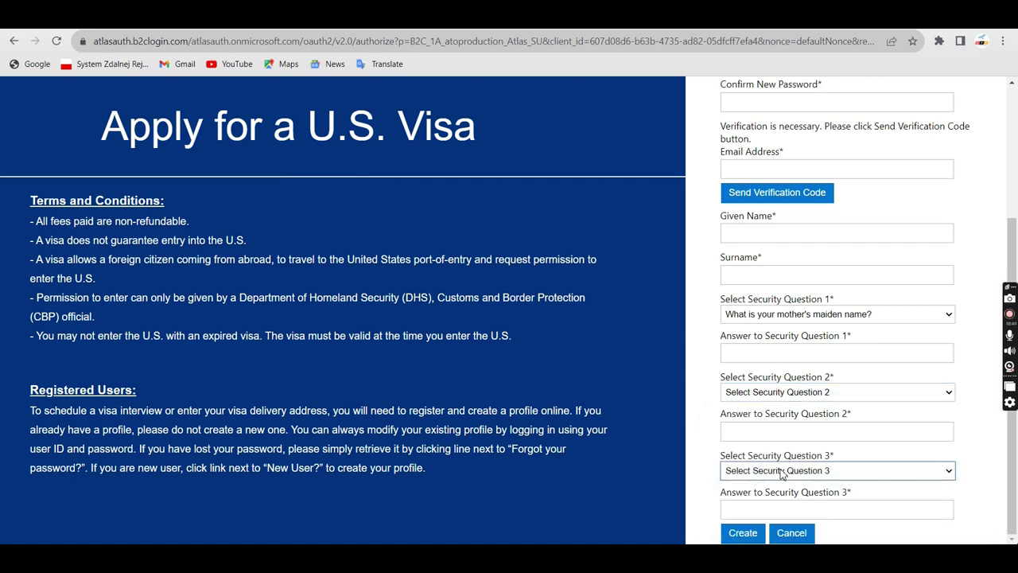
{"action": "left_click", "coordinate": [781, 474]}
{"action": "key", "text": "Down"}
{"action": "key", "text": "Down"}
{"action": "key", "text": "Down"}
{"action": "key", "text": "Up"}
{"action": "left_click", "coordinate": [711, 469]}
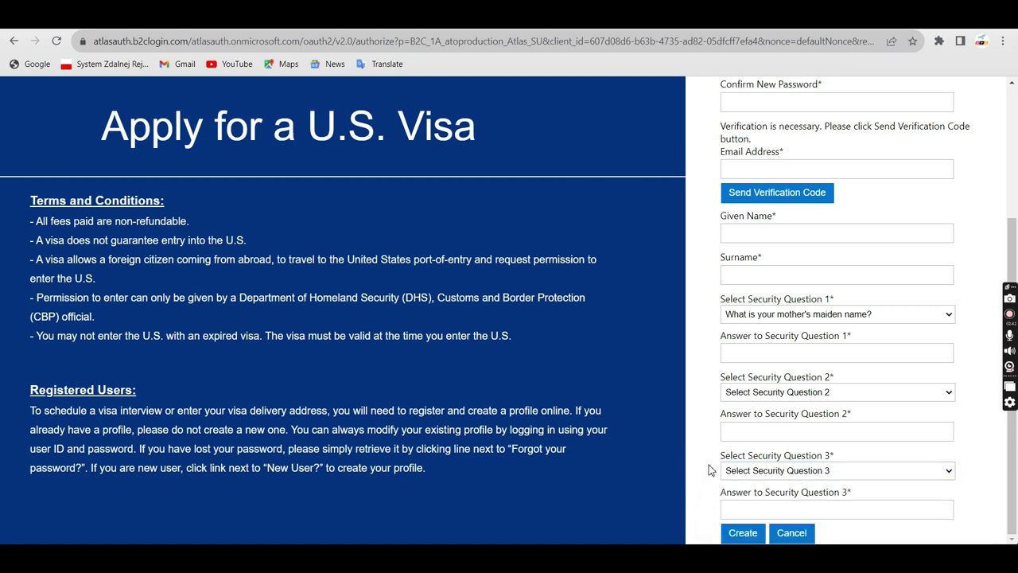
Submit the sign-up form with Create and review the privacy policy page
{"action": "left_click", "coordinate": [744, 533]}
{"action": "scroll", "coordinate": [743, 213], "scroll_direction": "up", "scroll_amount": 3}
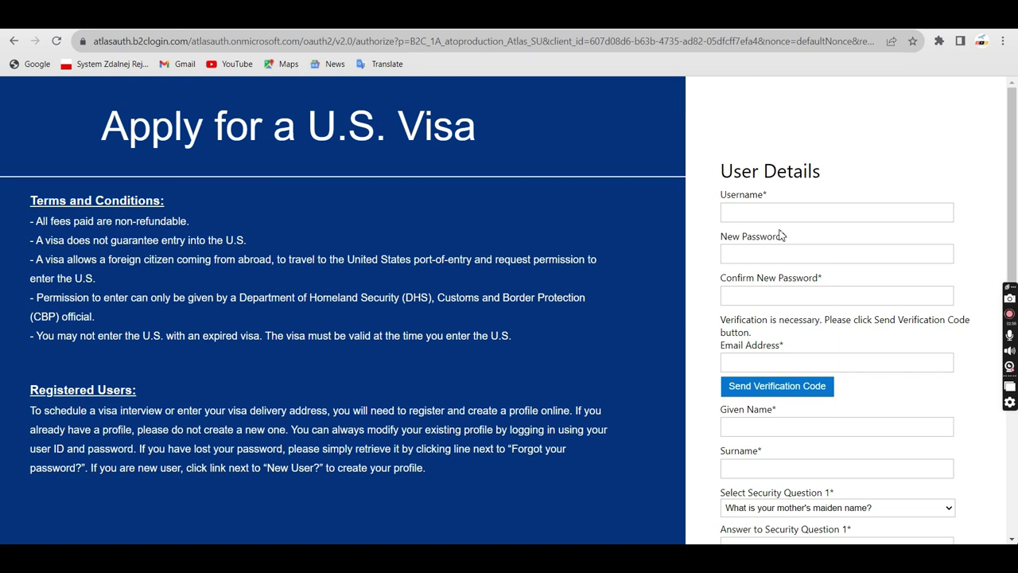
{"action": "scroll", "coordinate": [779, 234], "scroll_direction": "down", "scroll_amount": 3}
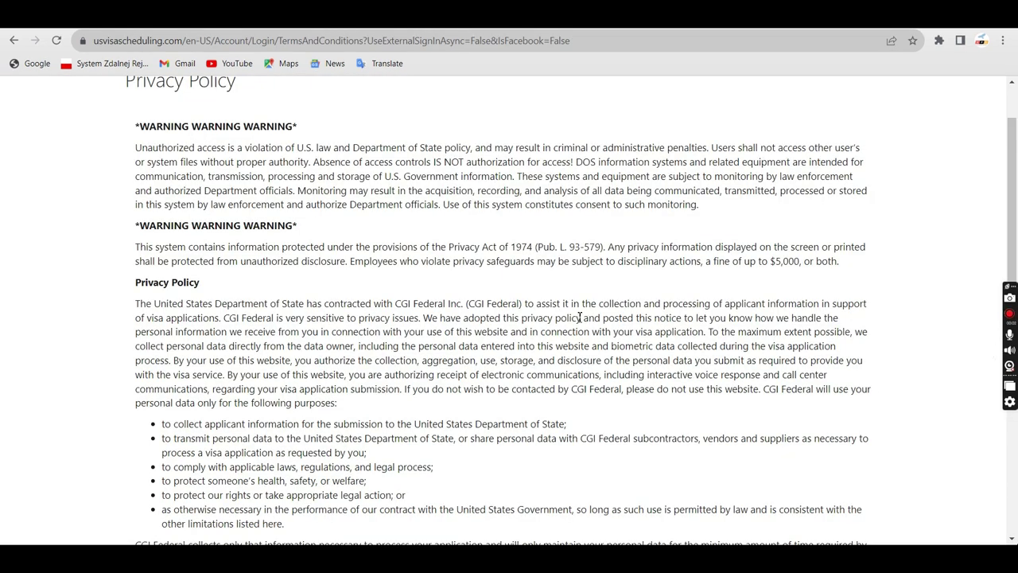
Tick 'I have read and understood the System Use and Privacy Policy' and continue to Profile
{"action": "scroll", "coordinate": [363, 193], "scroll_direction": "up", "scroll_amount": 1}
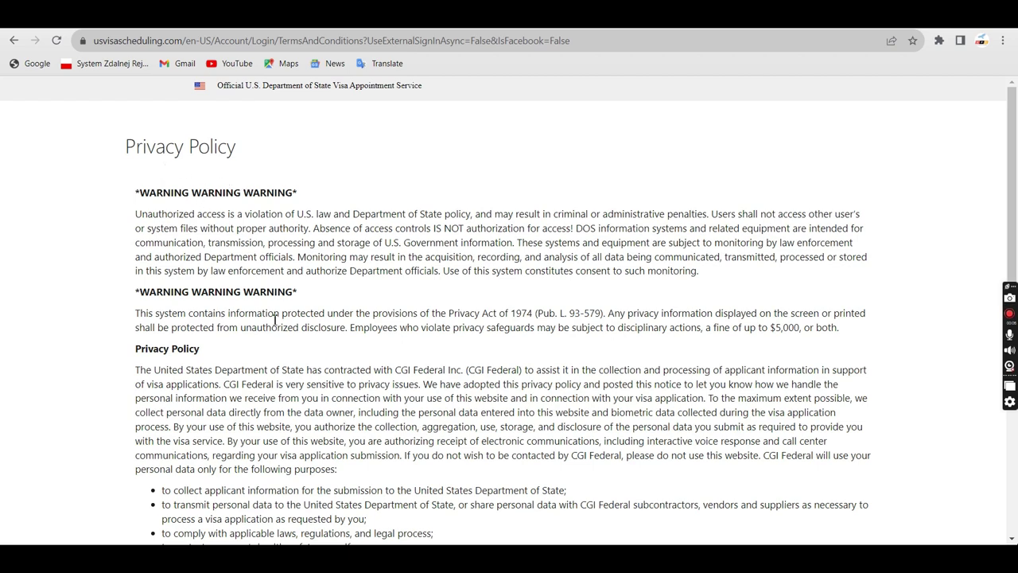
{"action": "scroll", "coordinate": [275, 318], "scroll_direction": "down", "scroll_amount": 7}
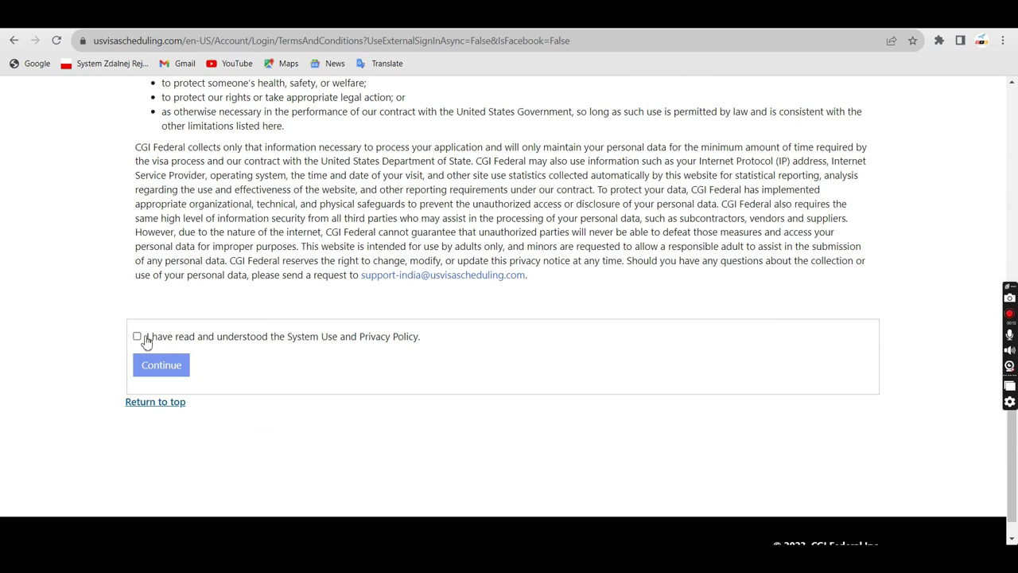
{"action": "left_click", "coordinate": [137, 337]}
{"action": "left_click", "coordinate": [165, 366]}
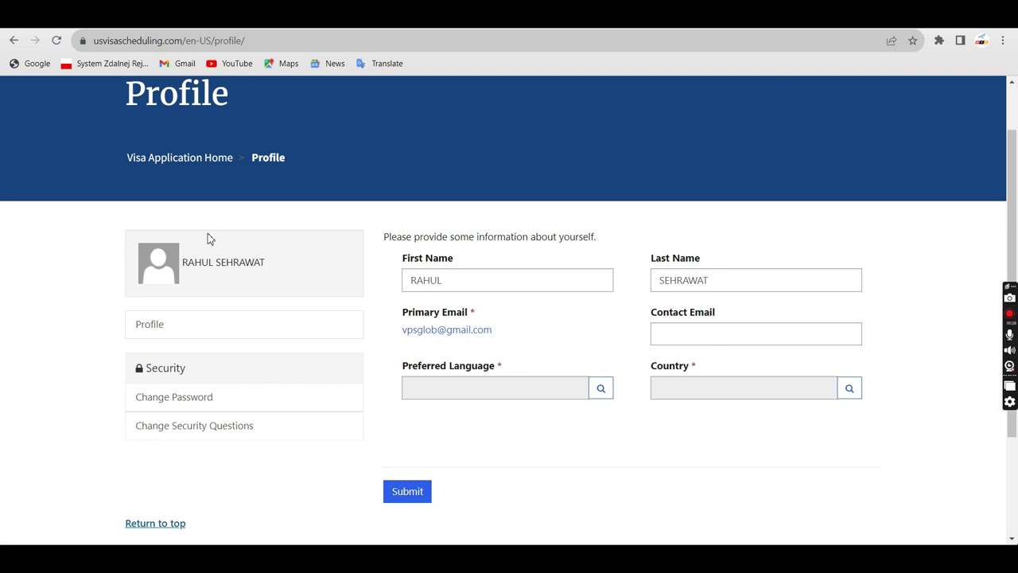
Enter the contact e-mail and choose English as the preferred language
{"action": "left_click", "coordinate": [713, 338]}
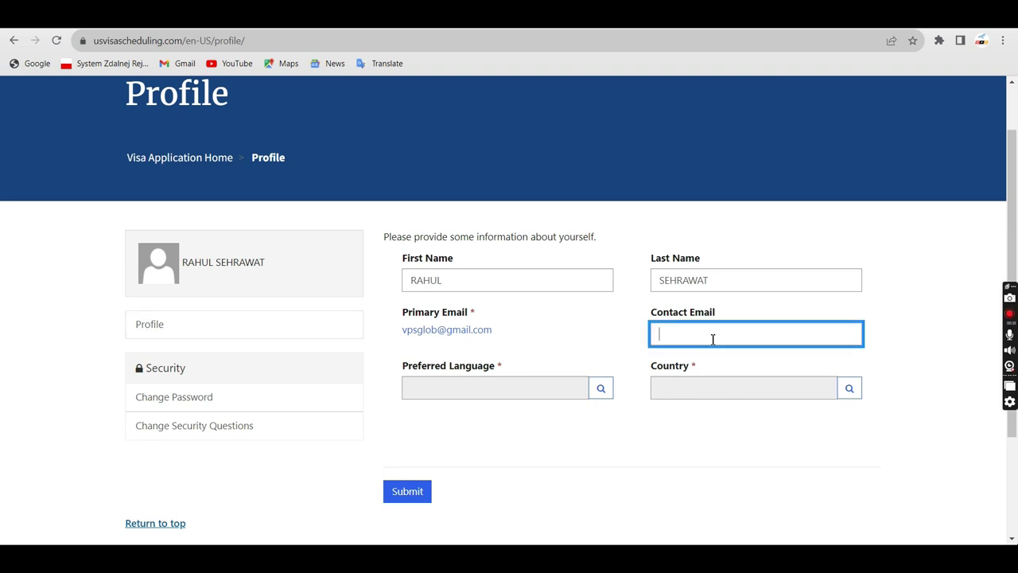
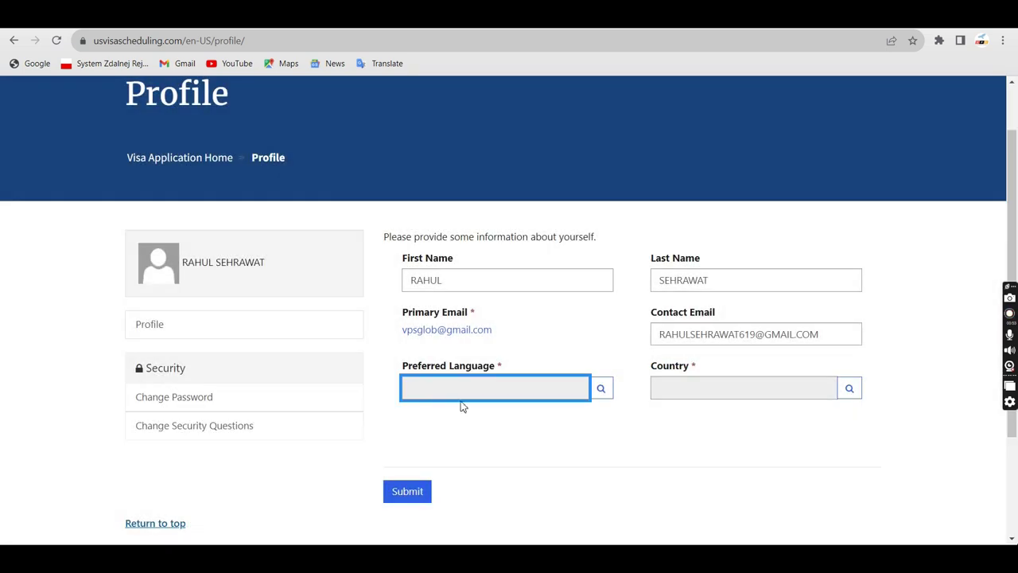
{"action": "left_click", "coordinate": [607, 394]}
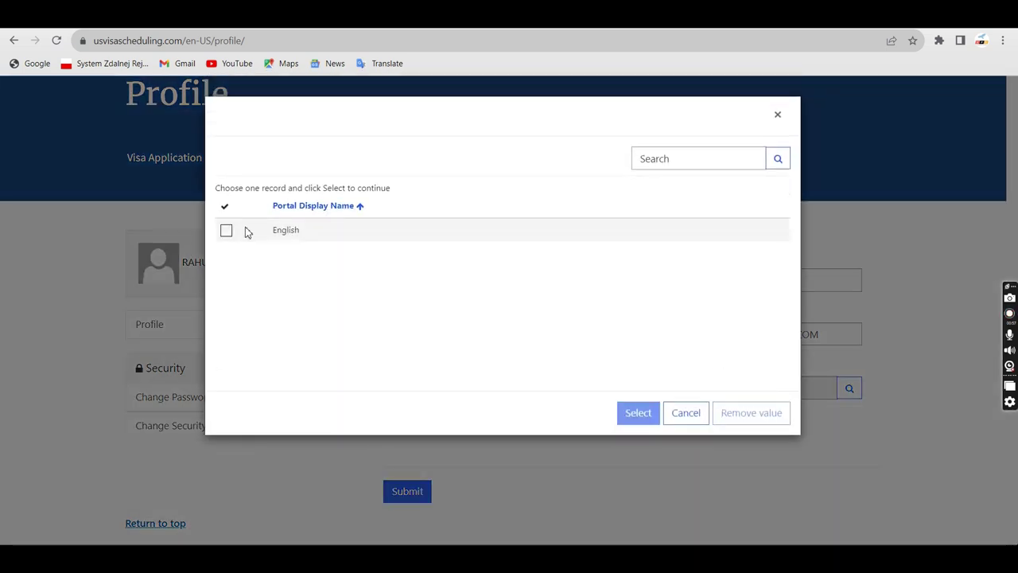
{"action": "left_click", "coordinate": [226, 231]}
{"action": "left_click", "coordinate": [635, 413]}
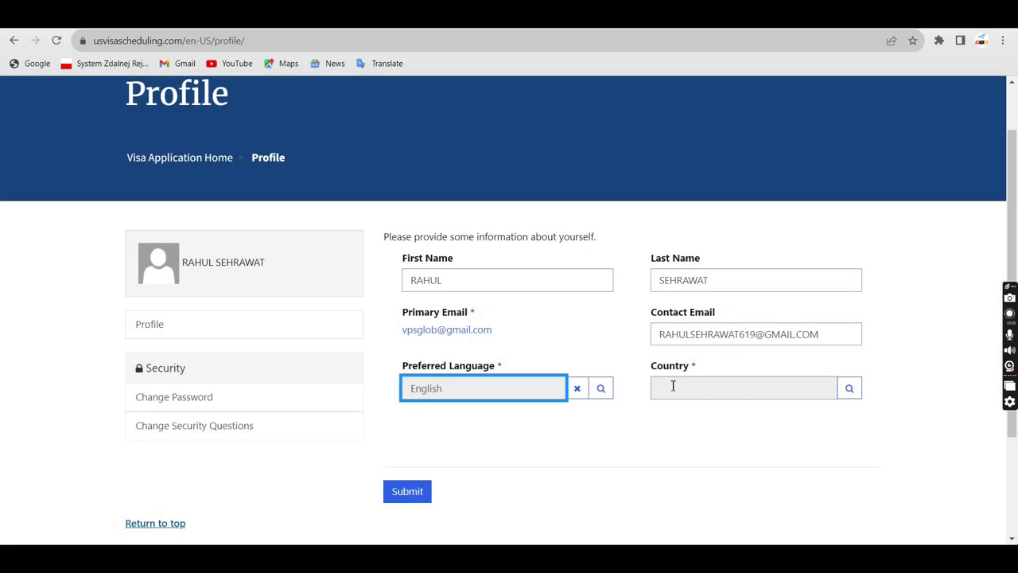
Search for and select India as the country, then submit the profile
{"action": "left_click", "coordinate": [849, 390]}
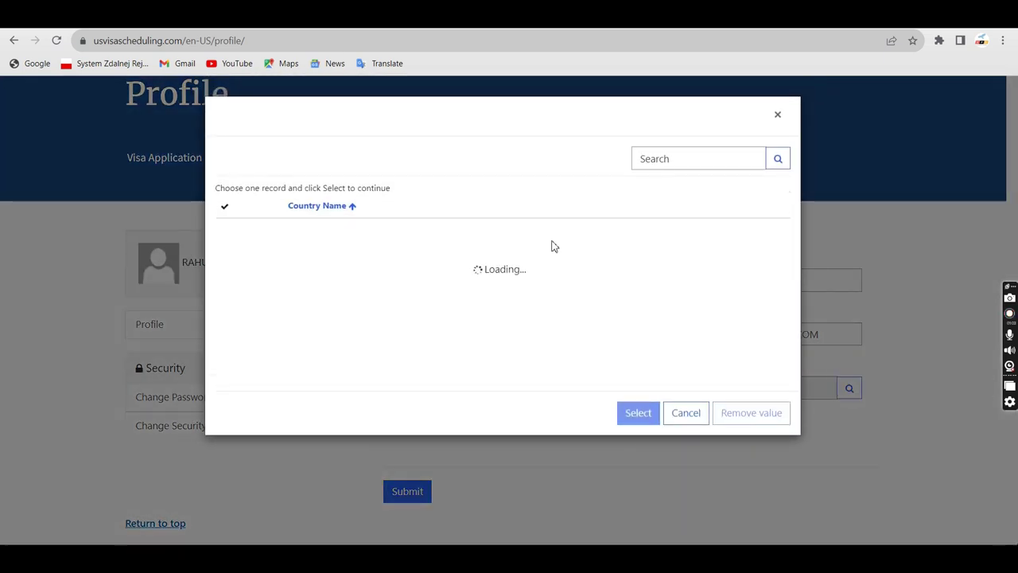
{"action": "left_click", "coordinate": [666, 161]}
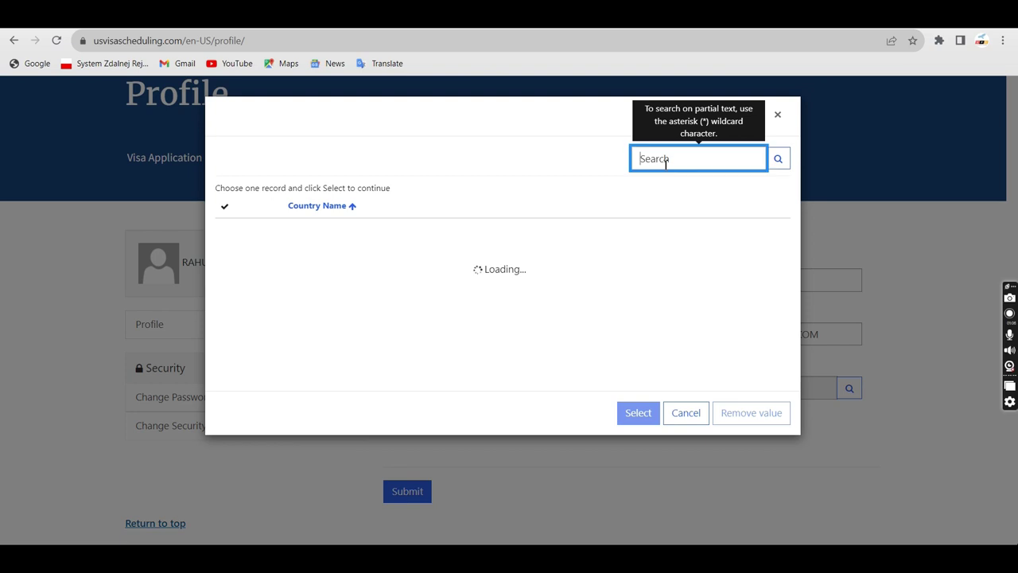
{"action": "type", "text": "INDIA"}
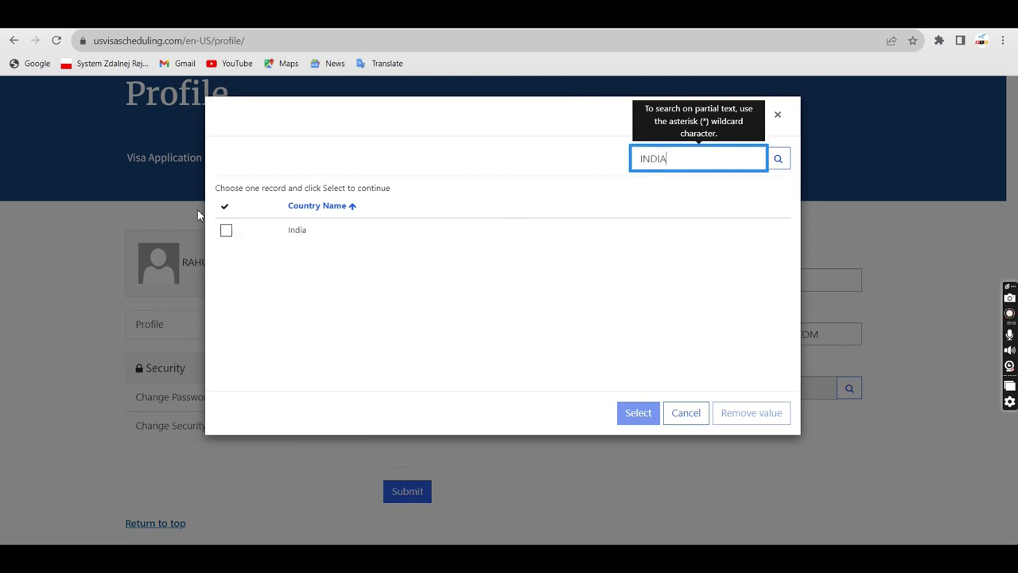
{"action": "left_click", "coordinate": [226, 231]}
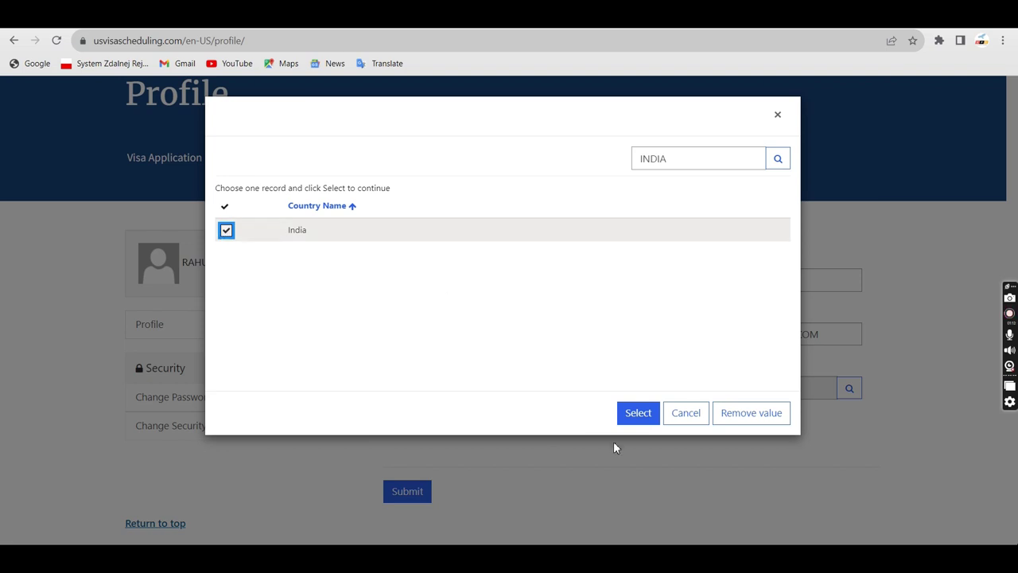
{"action": "left_click", "coordinate": [639, 415]}
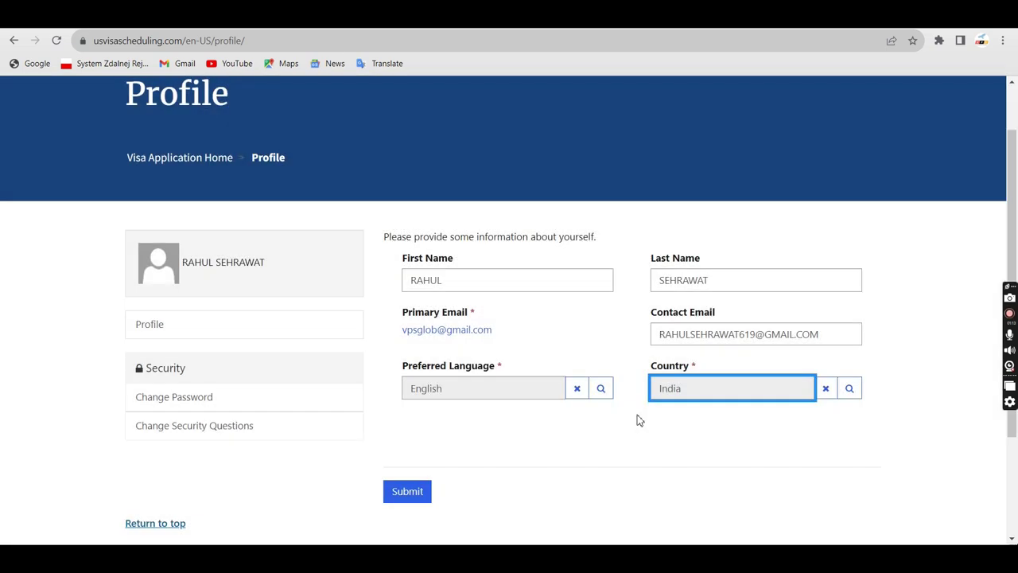
{"action": "left_click", "coordinate": [409, 492]}
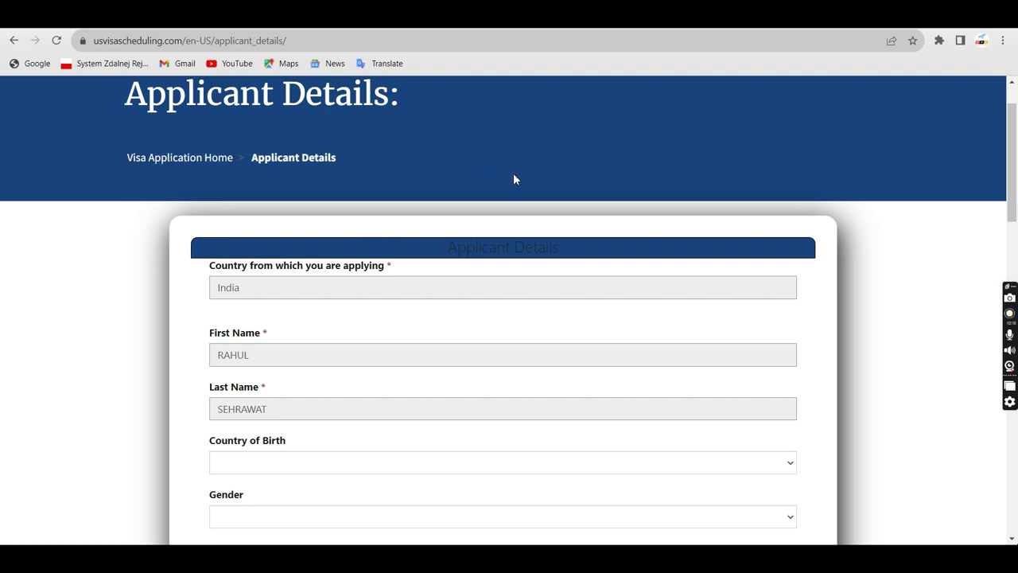
Set the country of birth to India and the gender to Male
{"action": "scroll", "coordinate": [628, 339], "scroll_direction": "down", "scroll_amount": 2}
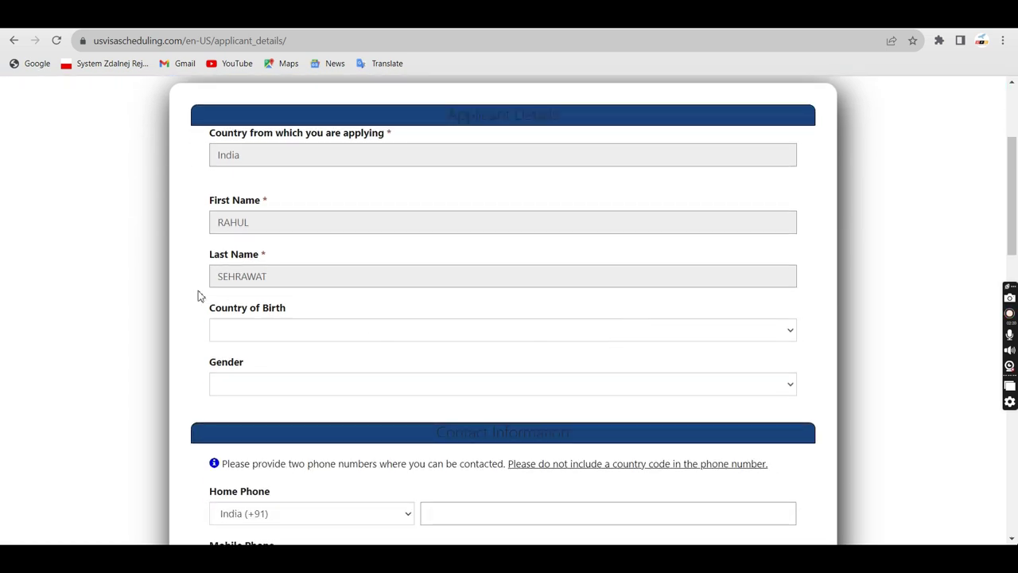
{"action": "left_click", "coordinate": [753, 341]}
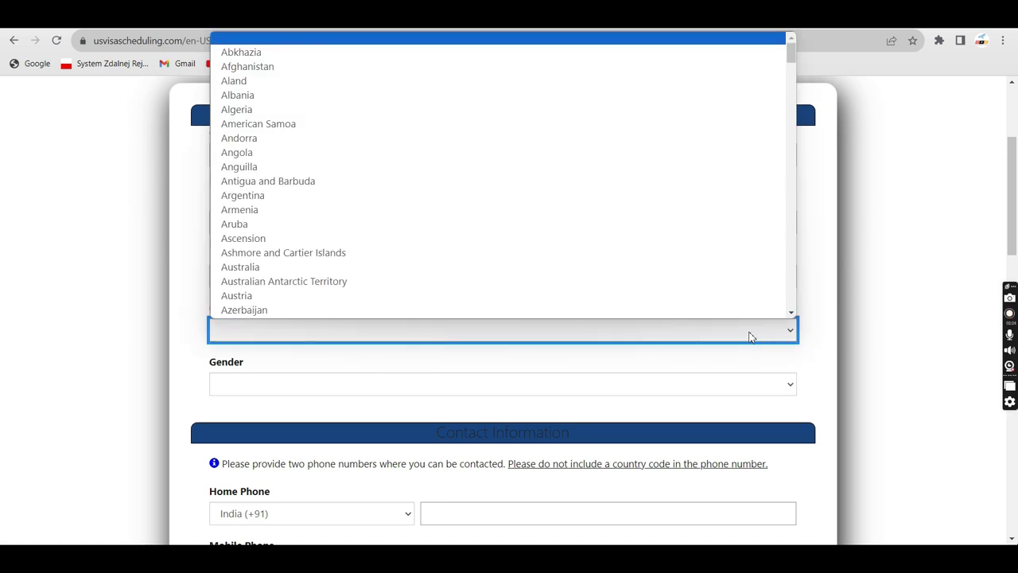
{"action": "type", "text": "india"}
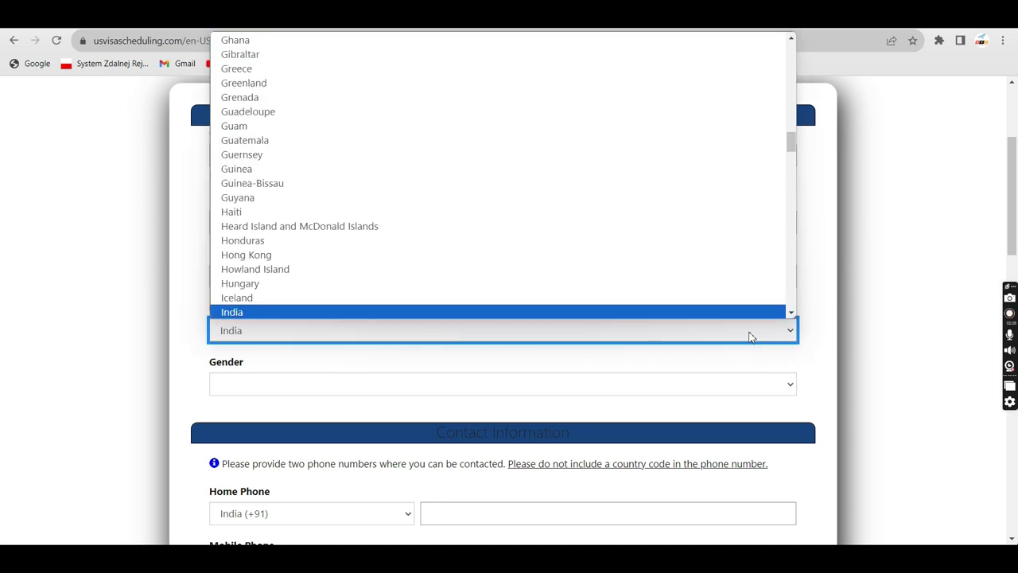
{"action": "key", "text": "Return"}
{"action": "left_click", "coordinate": [713, 392]}
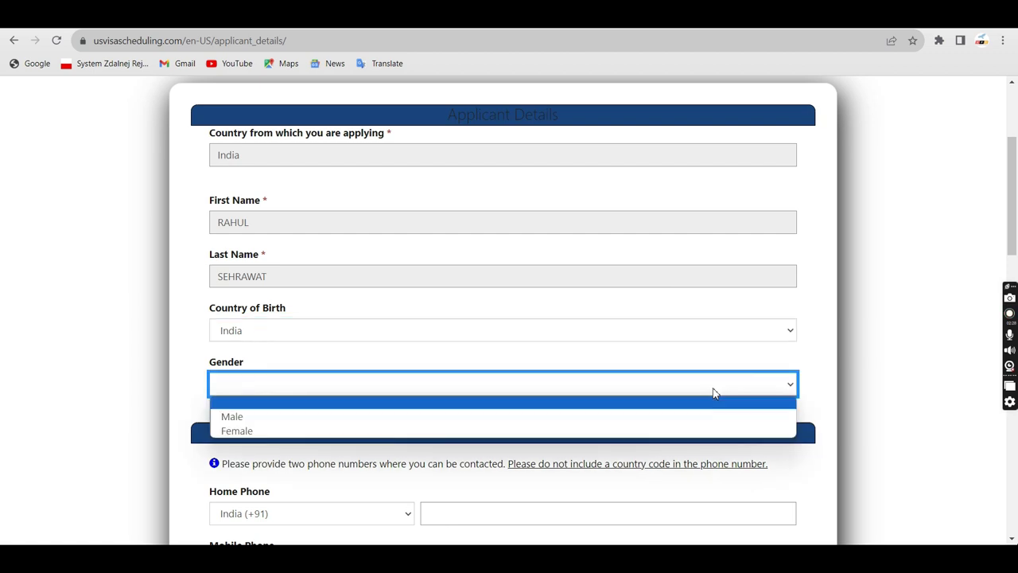
{"action": "left_click", "coordinate": [258, 417]}
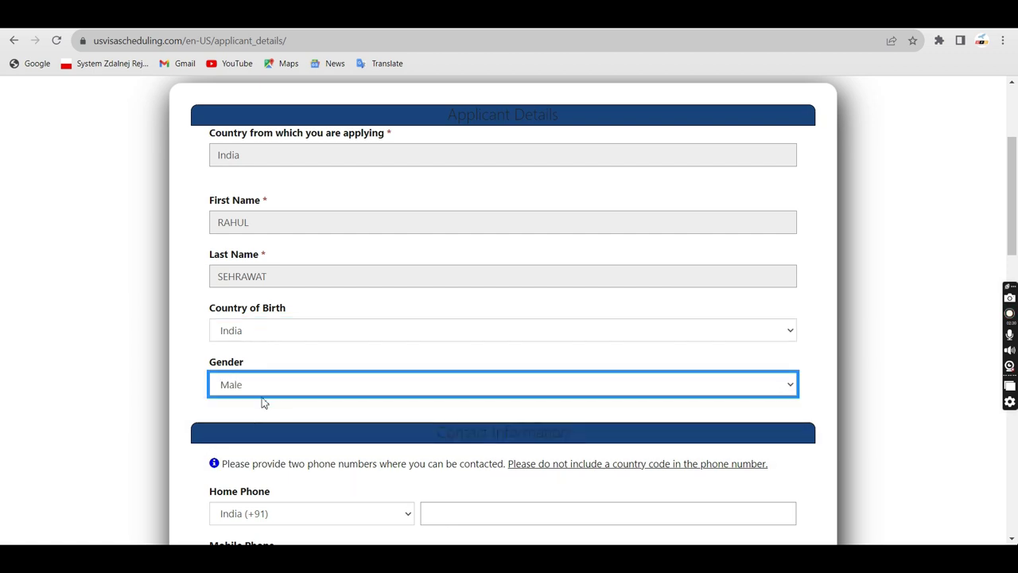
Start entering the applicant's home phone number
{"action": "scroll", "coordinate": [264, 402], "scroll_direction": "down", "scroll_amount": 2}
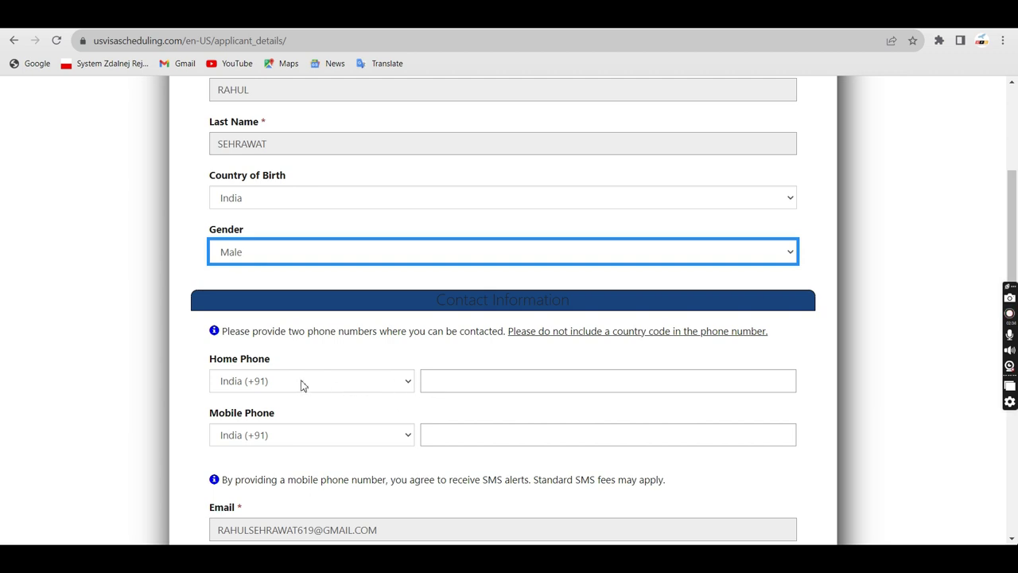
{"action": "left_click", "coordinate": [466, 381]}
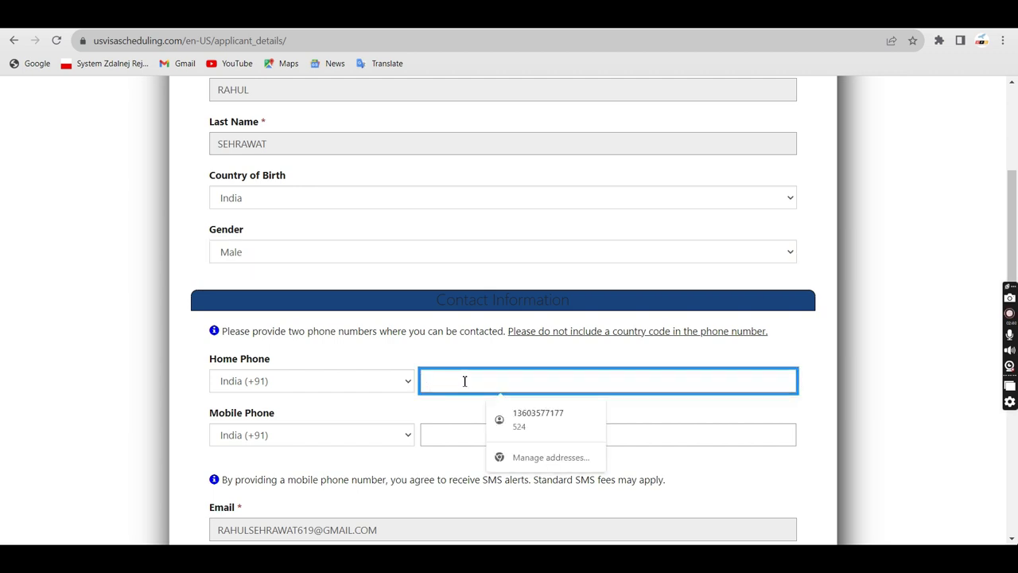
{"action": "type", "text": "878"}
{"action": "scroll", "coordinate": [430, 271], "scroll_direction": "down", "scroll_amount": 6}
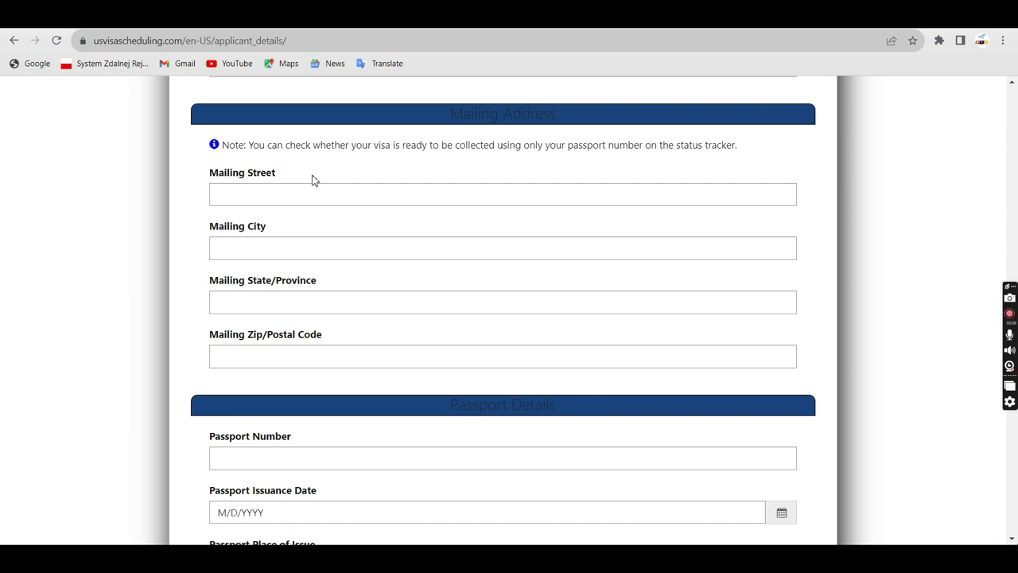
Go through the mailing address and passport fields
{"action": "left_click", "coordinate": [242, 191]}
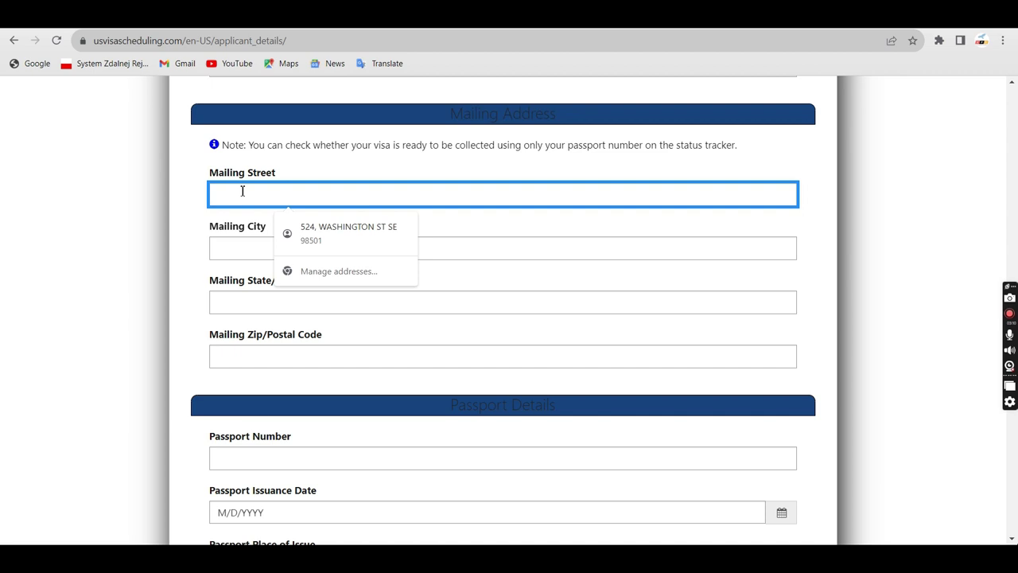
{"action": "scroll", "coordinate": [218, 375], "scroll_direction": "down", "scroll_amount": 3}
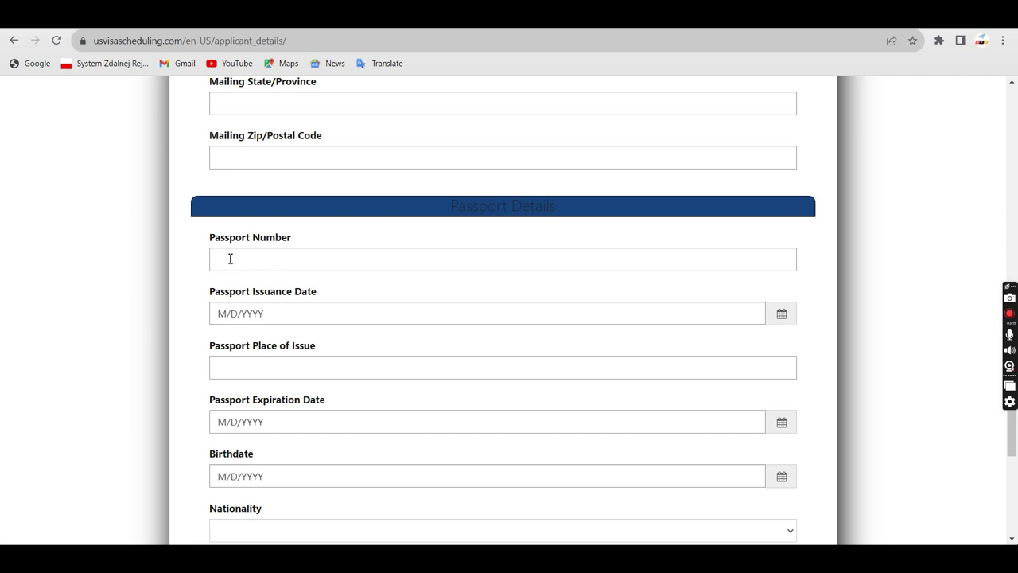
{"action": "scroll", "coordinate": [270, 263], "scroll_direction": "down", "scroll_amount": 1}
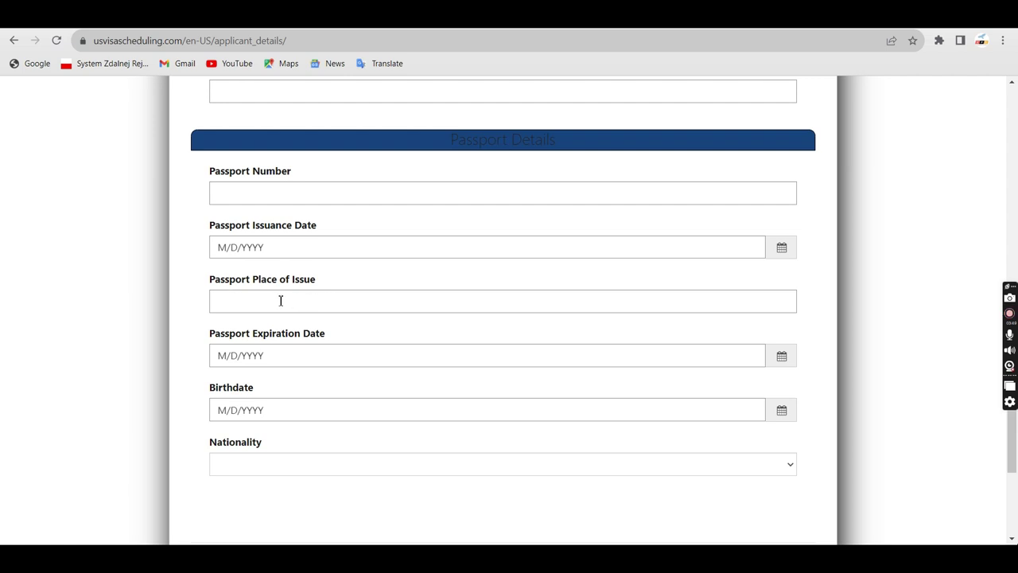
{"action": "scroll", "coordinate": [288, 337], "scroll_direction": "down", "scroll_amount": 1}
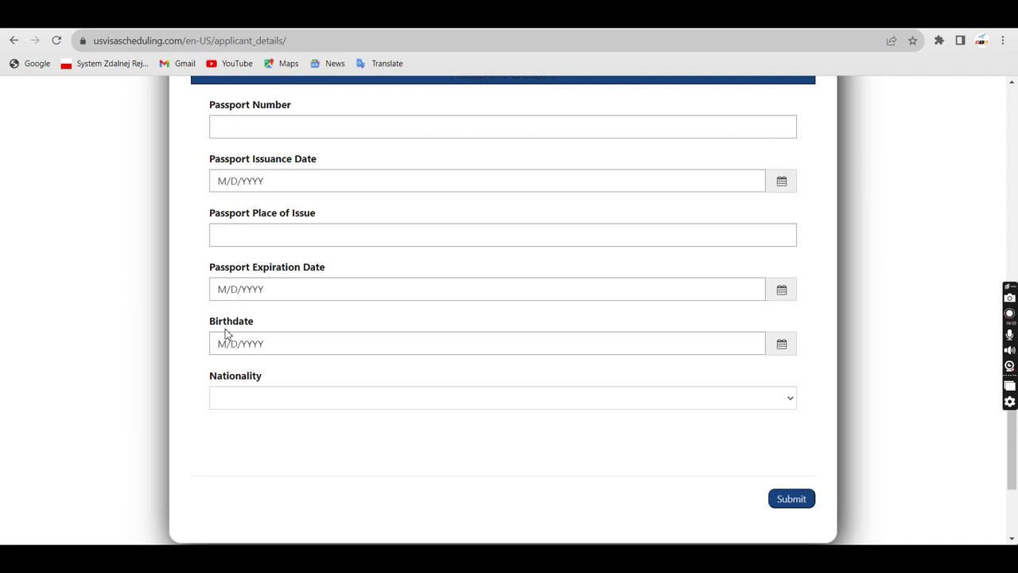
{"action": "scroll", "coordinate": [225, 334], "scroll_direction": "down", "scroll_amount": 1}
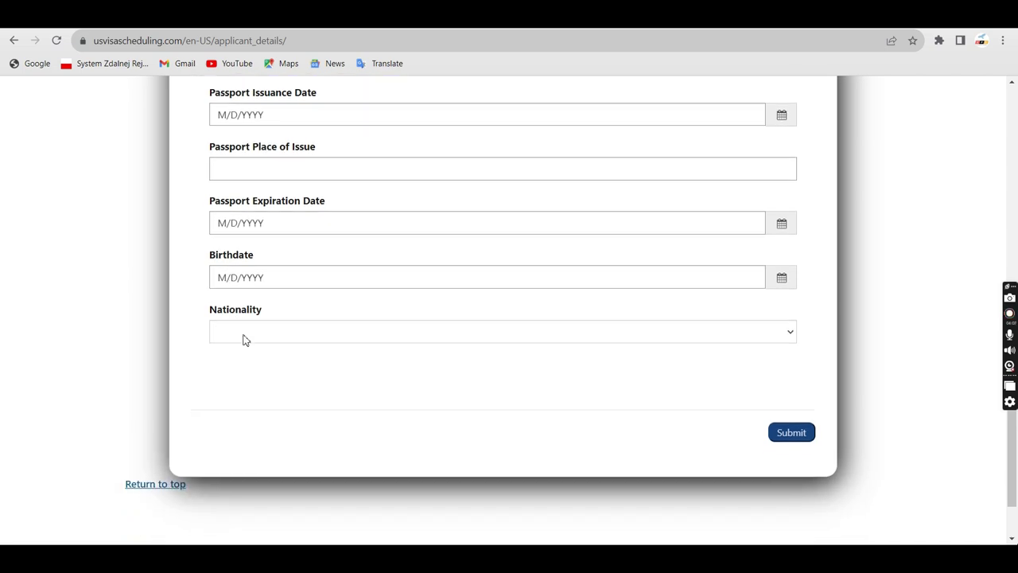
Set nationality to India and submit the applicant details
{"action": "left_click", "coordinate": [787, 331]}
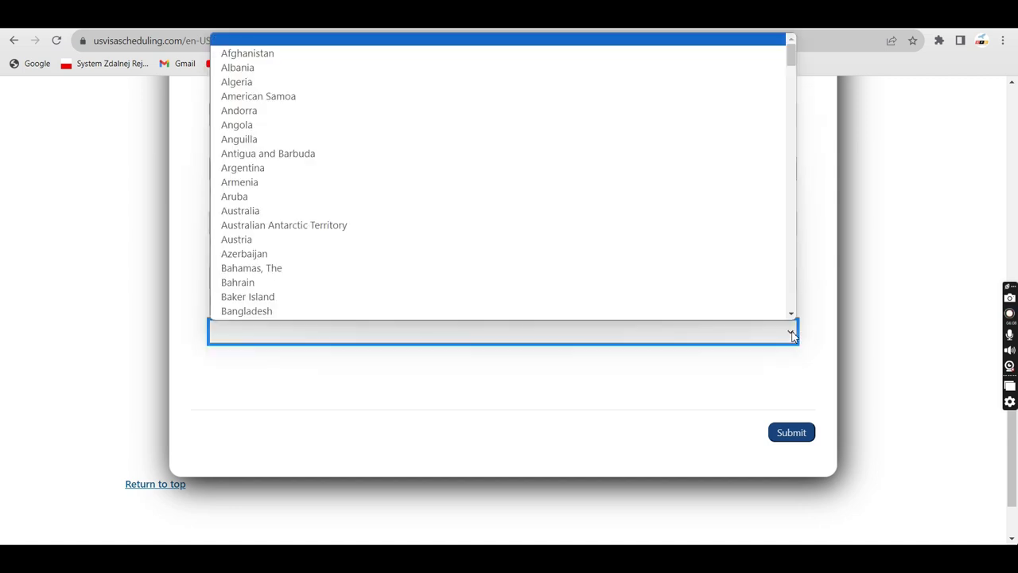
{"action": "type", "text": "india"}
{"action": "key", "text": "Return"}
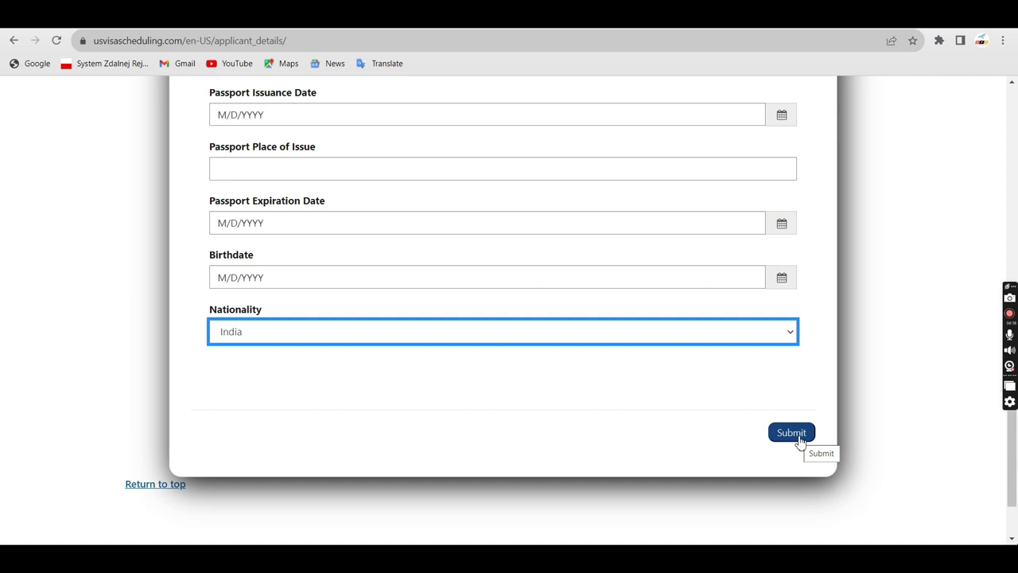
{"action": "left_click", "coordinate": [795, 435]}
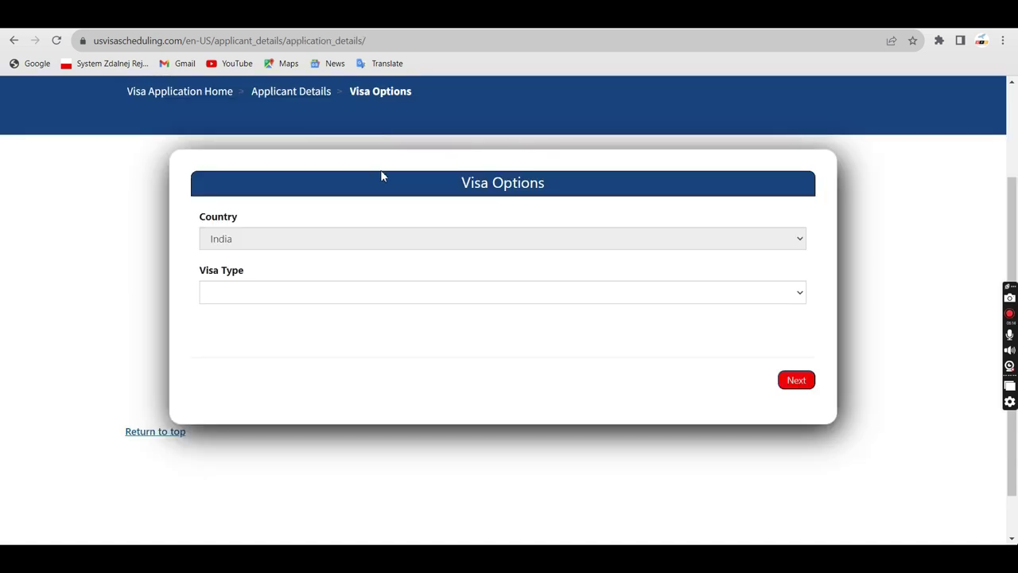
Set the visa type to Non-Immigrant and the embassy to NEW DELHI
{"action": "left_click", "coordinate": [268, 295]}
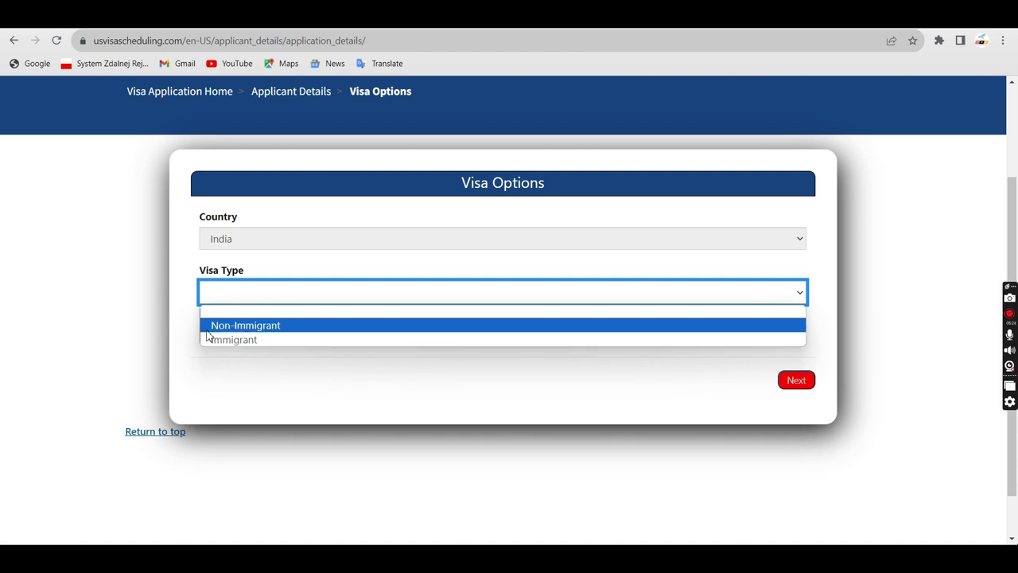
{"action": "key", "text": "Up"}
{"action": "key", "text": "Return"}
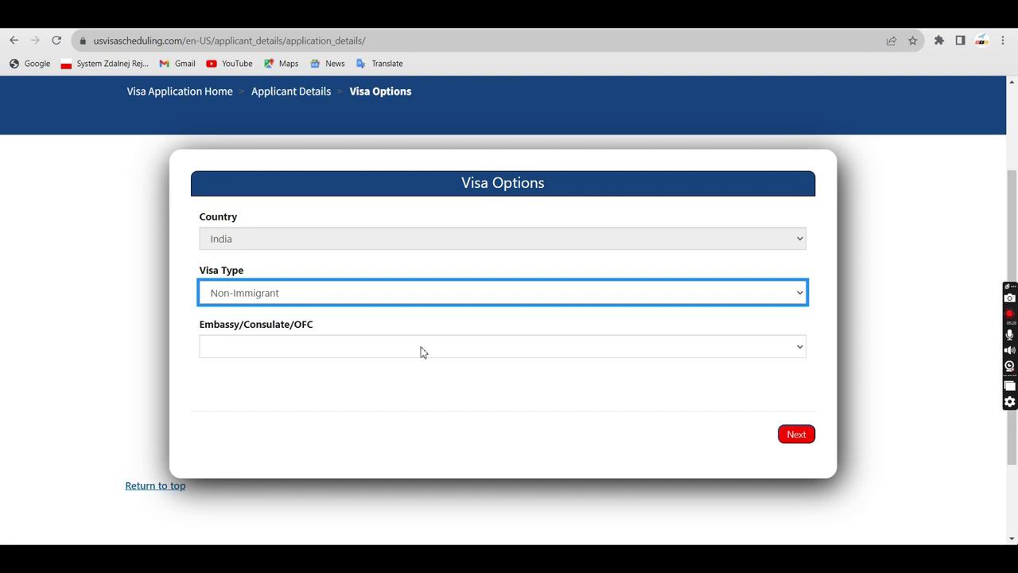
{"action": "left_click", "coordinate": [368, 347]}
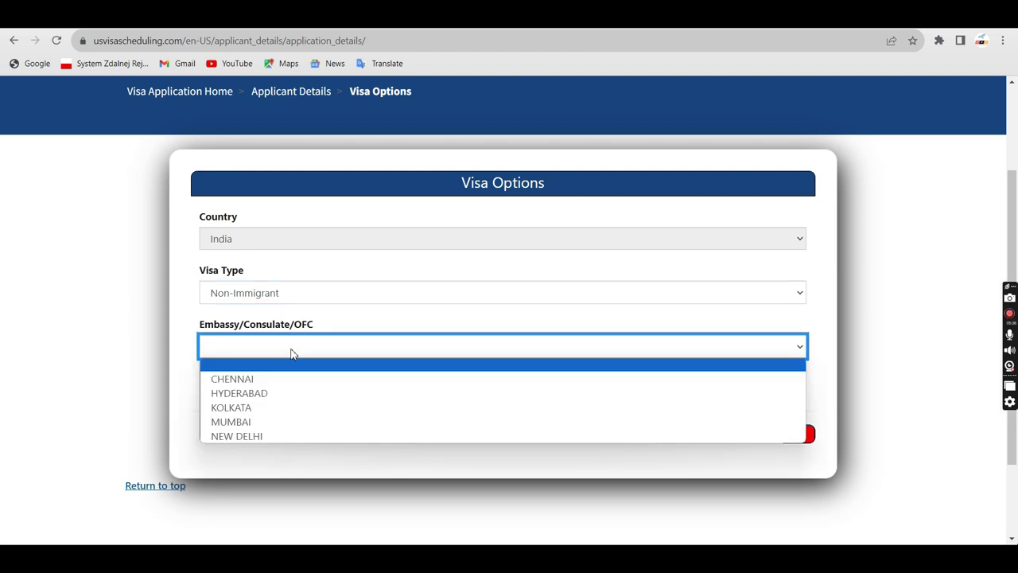
{"action": "left_click", "coordinate": [240, 435]}
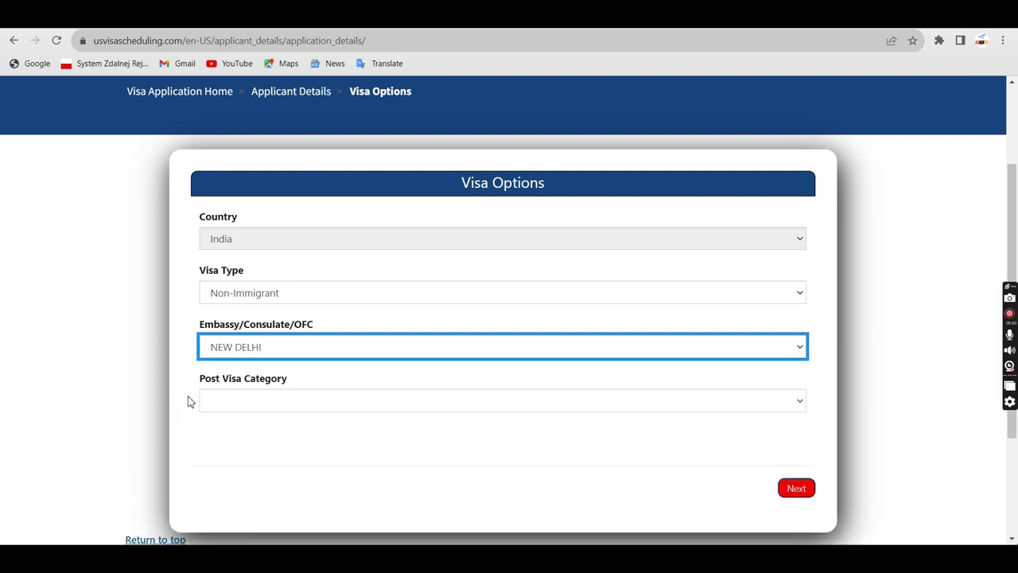
{"action": "left_click", "coordinate": [277, 404]}
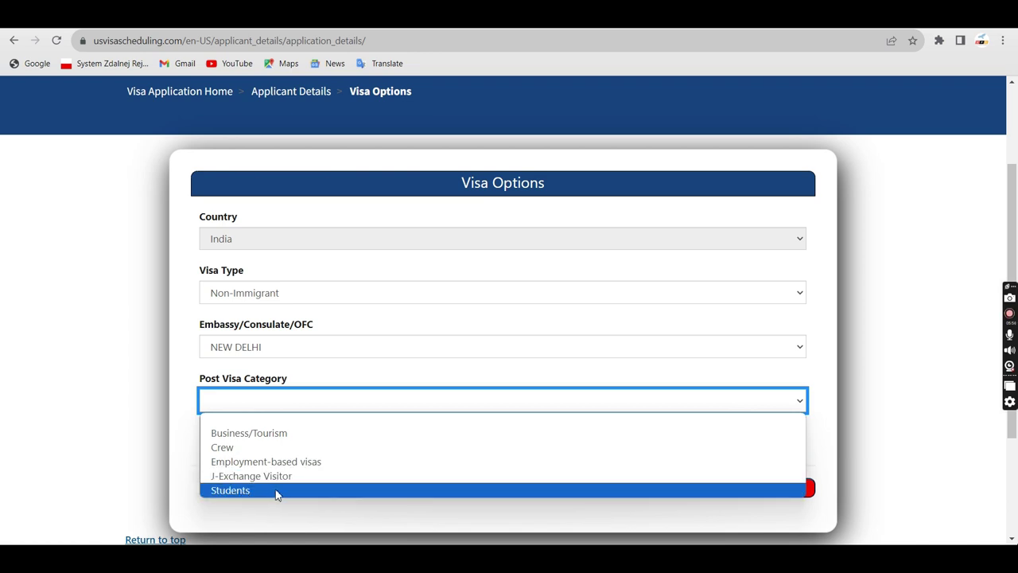
Choose Business/Tourism as the post visa category and tick the B1 visitor visa class
{"action": "left_click", "coordinate": [274, 439]}
{"action": "scroll", "coordinate": [259, 438], "scroll_direction": "down", "scroll_amount": 2}
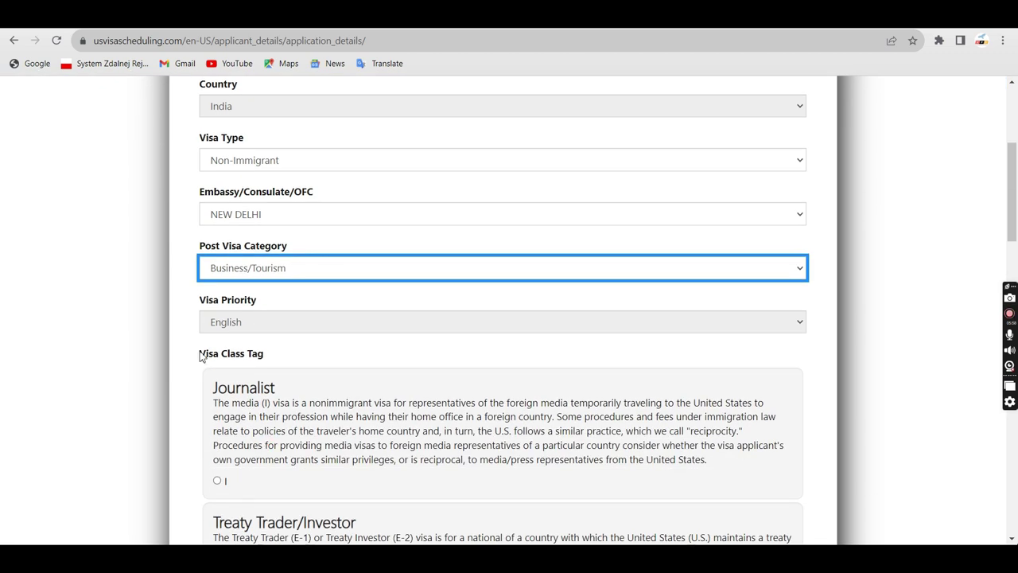
{"action": "scroll", "coordinate": [215, 318], "scroll_direction": "down", "scroll_amount": 1}
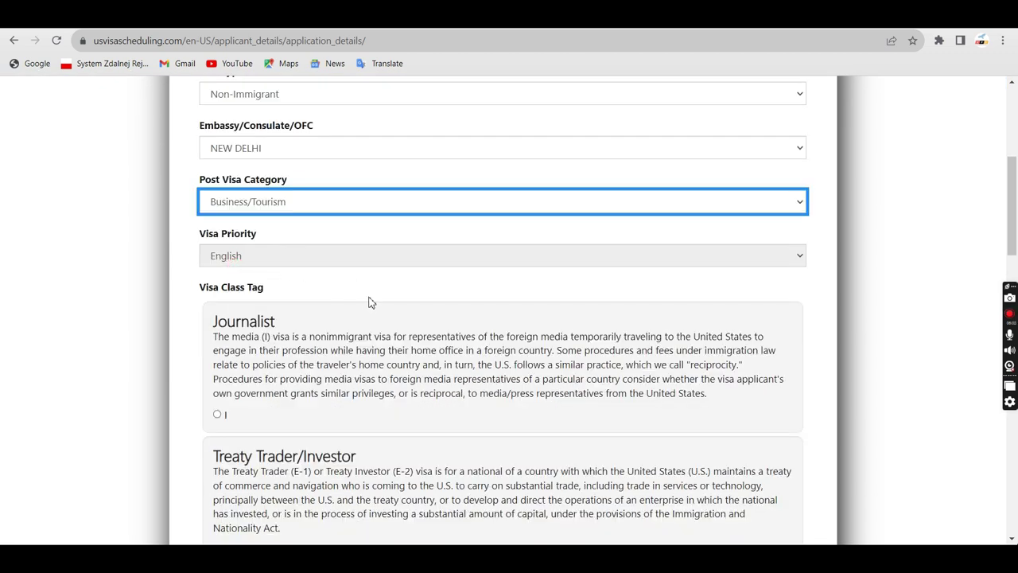
{"action": "scroll", "coordinate": [368, 302], "scroll_direction": "down", "scroll_amount": 3}
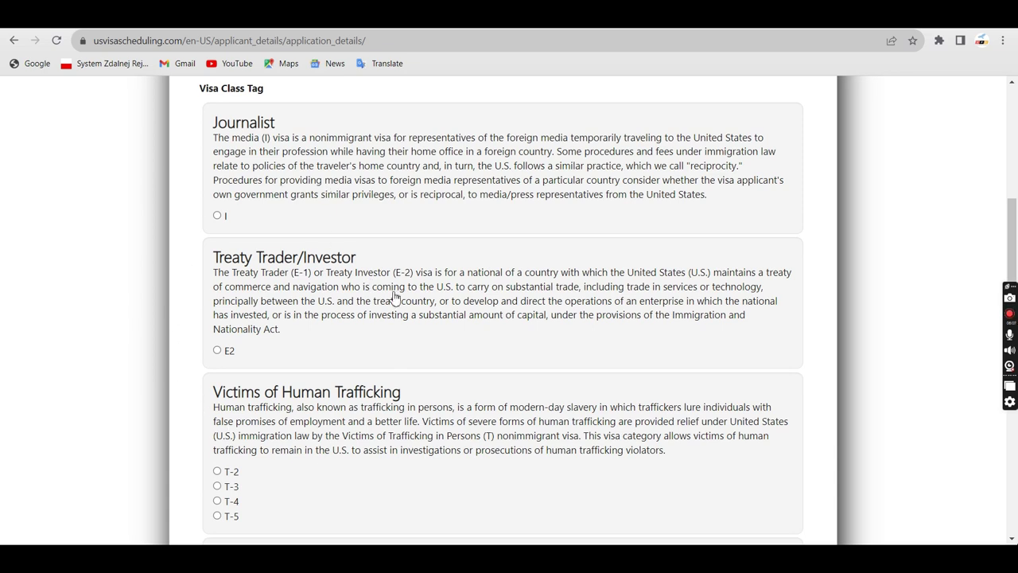
{"action": "scroll", "coordinate": [304, 328], "scroll_direction": "down", "scroll_amount": 2}
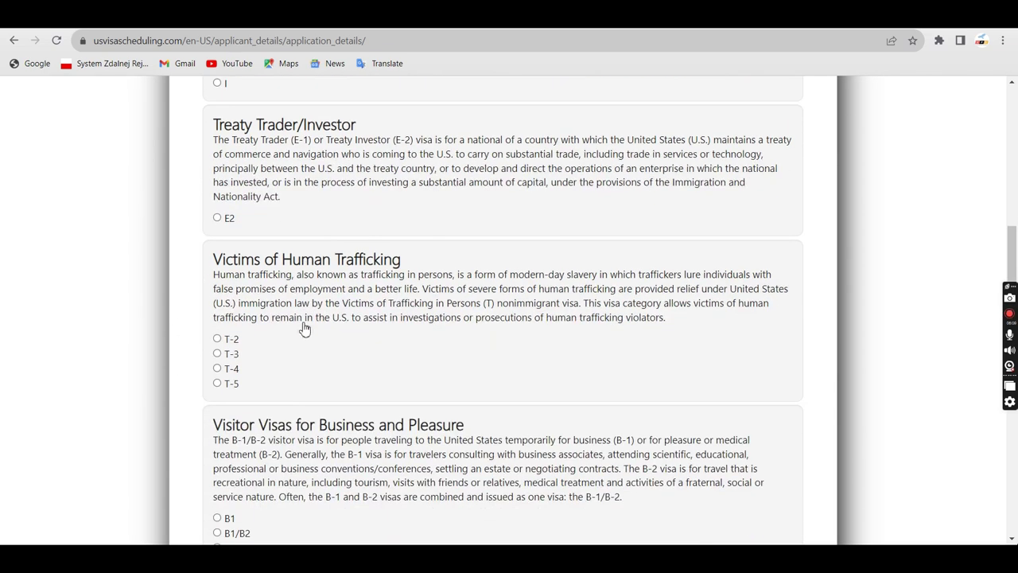
{"action": "scroll", "coordinate": [302, 290], "scroll_direction": "down", "scroll_amount": 2}
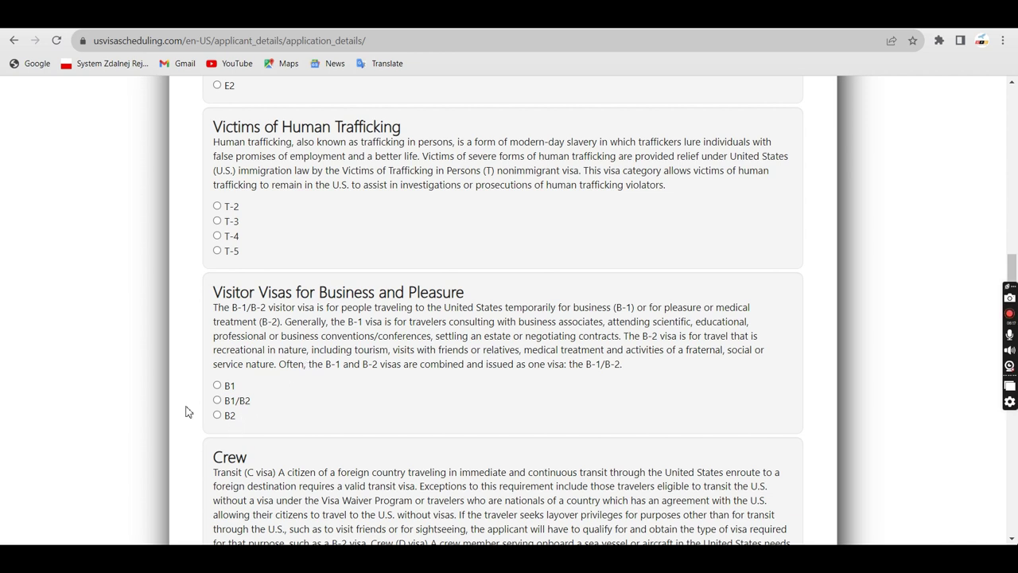
{"action": "left_click", "coordinate": [217, 387]}
Proceed from the visa class list to the Additional Options page
{"action": "scroll", "coordinate": [421, 370], "scroll_direction": "down", "scroll_amount": 5}
{"action": "scroll", "coordinate": [423, 371], "scroll_direction": "down", "scroll_amount": 1}
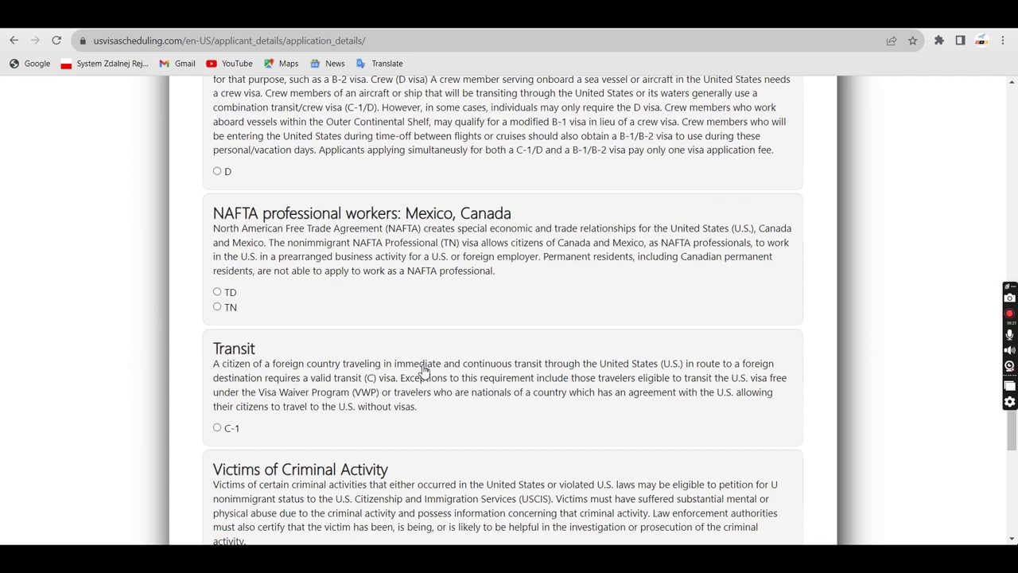
{"action": "scroll", "coordinate": [422, 371], "scroll_direction": "down", "scroll_amount": 4}
{"action": "scroll", "coordinate": [395, 352], "scroll_direction": "down", "scroll_amount": 1}
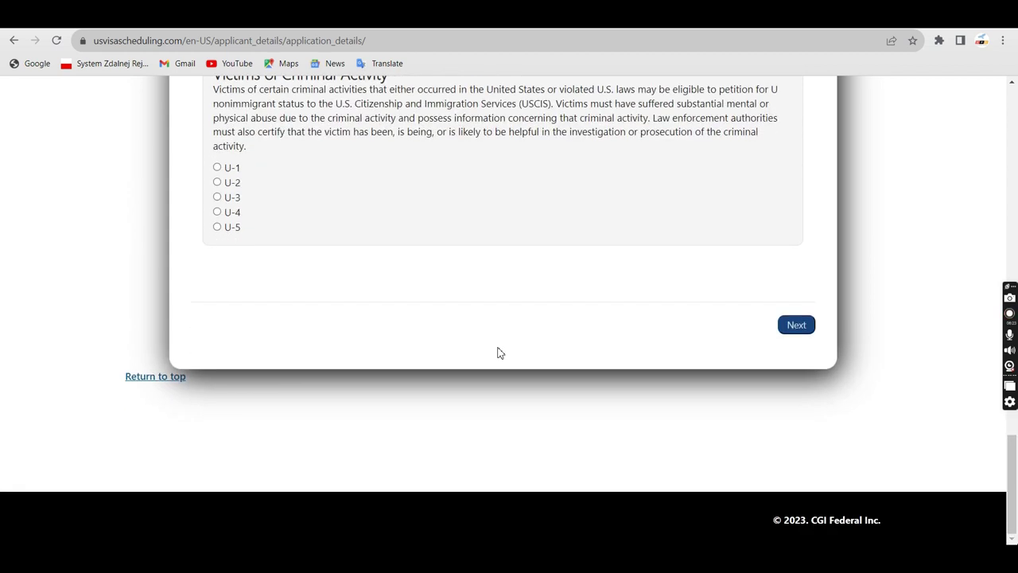
{"action": "left_click", "coordinate": [800, 334]}
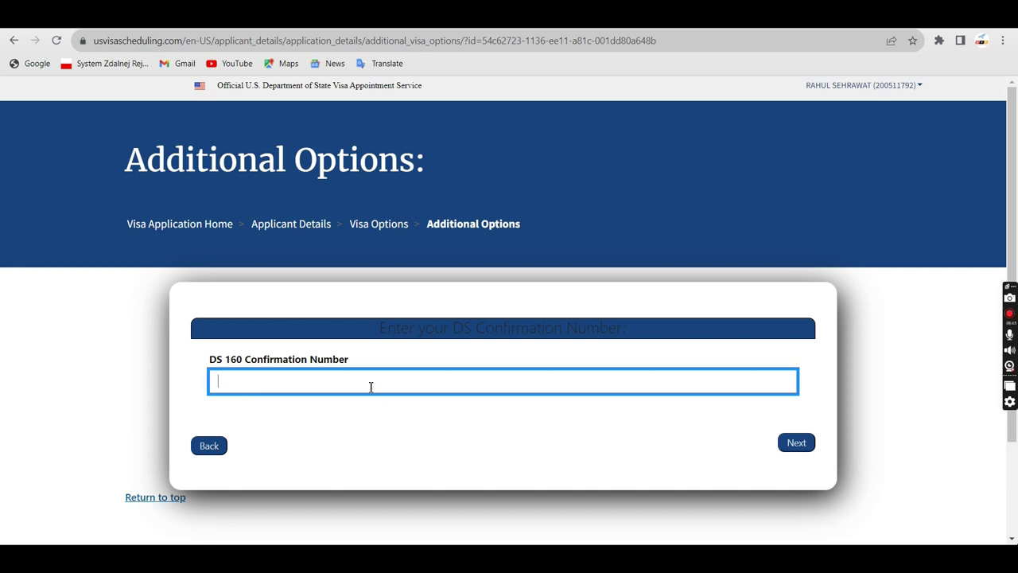
Leave the DS 160 Confirmation Number empty and go on to the Interview Waiver questions
{"action": "left_click", "coordinate": [796, 442]}
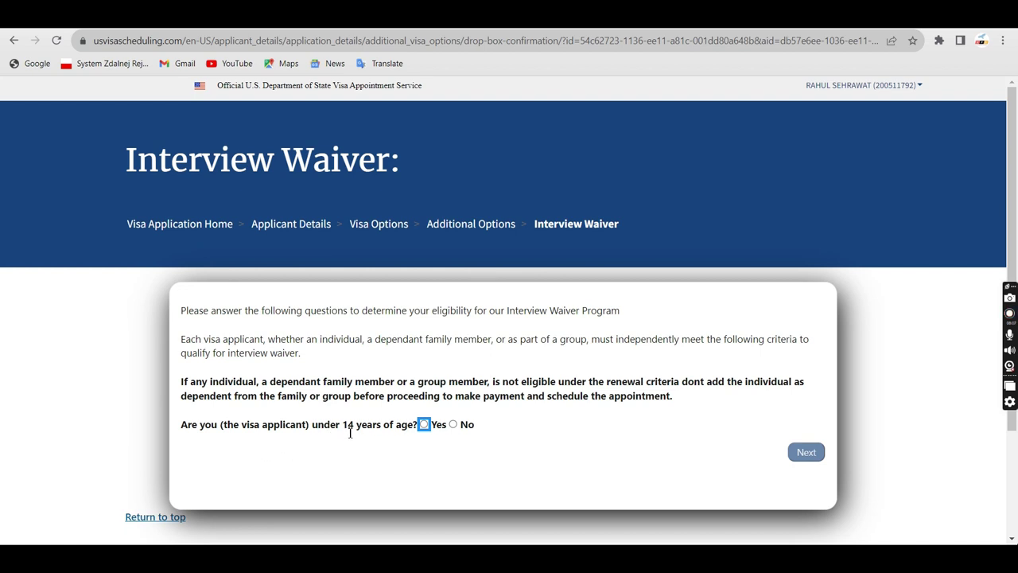
Answer No to the under-14, 80-or-older and previous B-1 waiver questions, submitting each answer
{"action": "left_click", "coordinate": [457, 427]}
{"action": "left_click", "coordinate": [805, 453]}
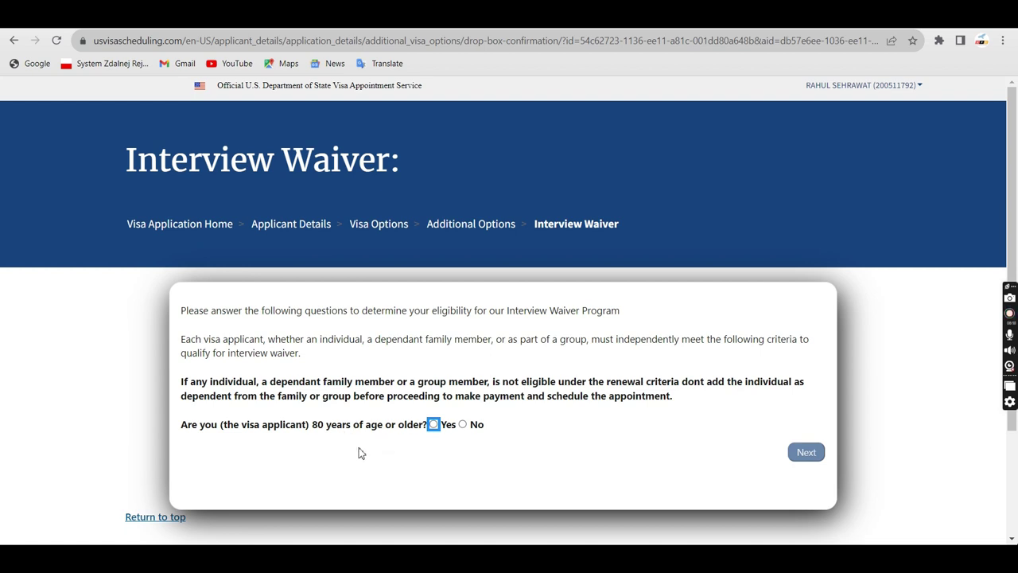
{"action": "left_click", "coordinate": [463, 424]}
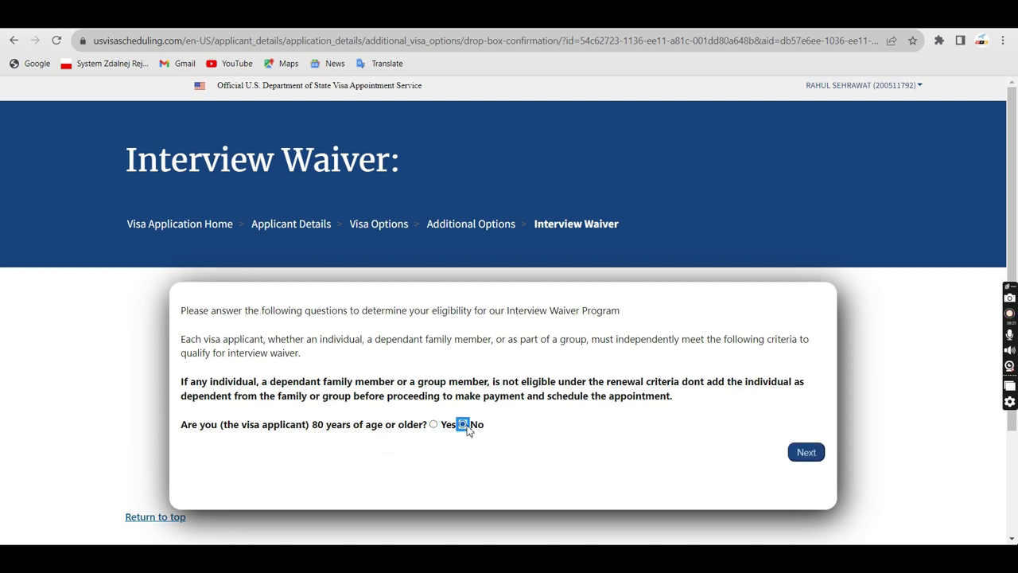
{"action": "left_click", "coordinate": [805, 454]}
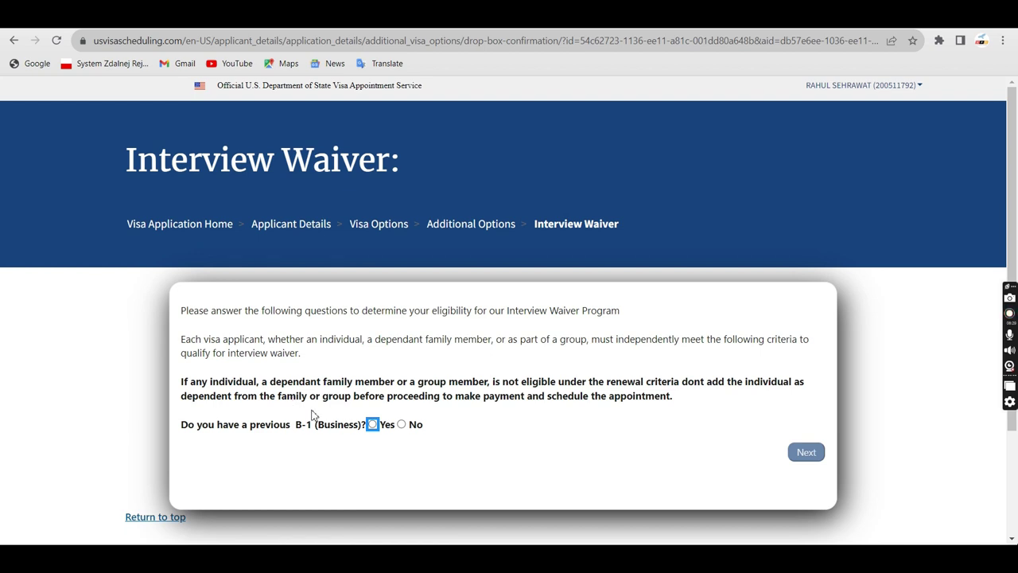
{"action": "left_click", "coordinate": [401, 425]}
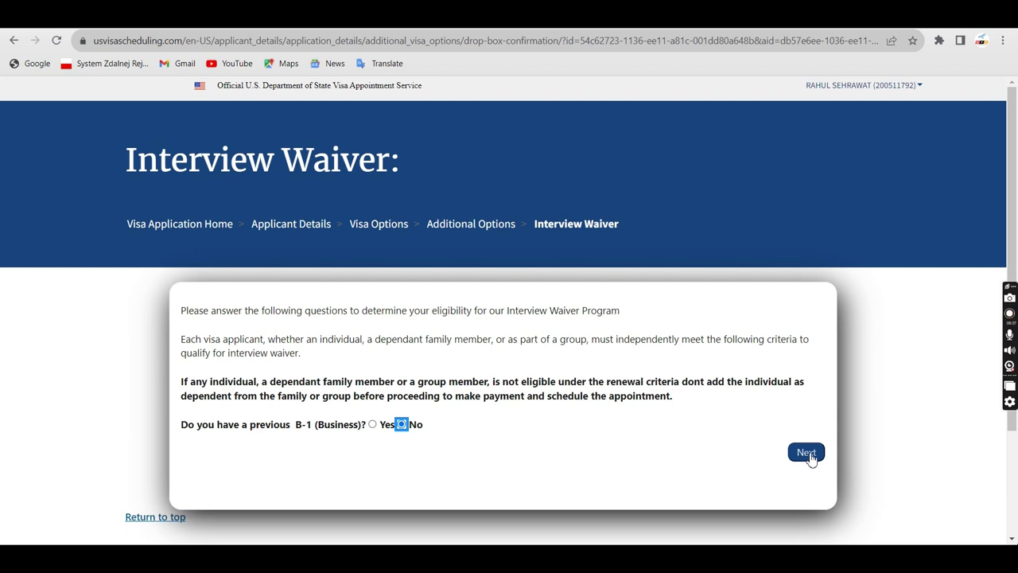
{"action": "left_click", "coordinate": [807, 452]}
{"action": "scroll", "coordinate": [405, 332], "scroll_direction": "up", "scroll_amount": 1}
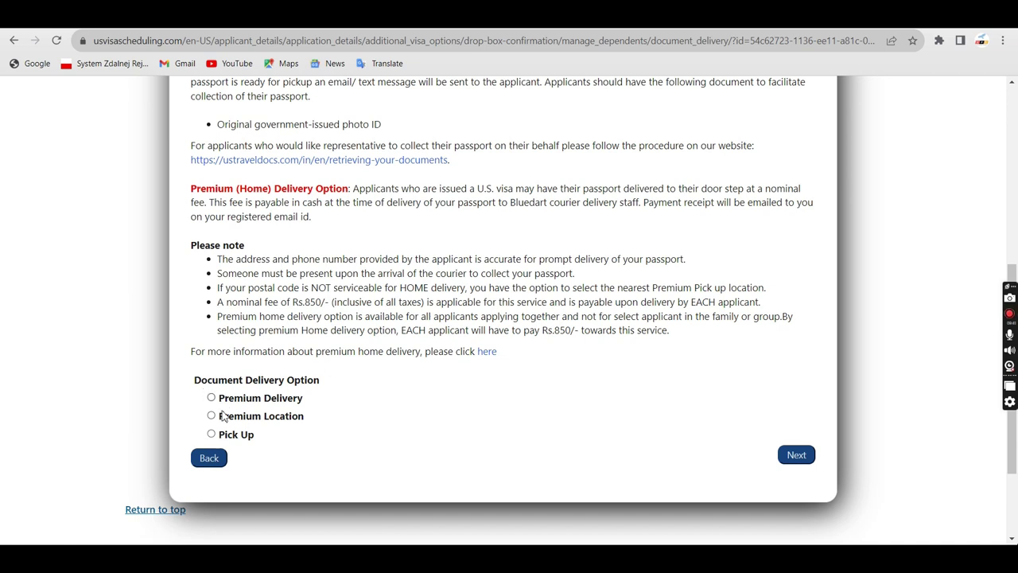
Choose in-person passport Pick Up at the Delhi location and continue to Payment Options
{"action": "left_click", "coordinate": [222, 438]}
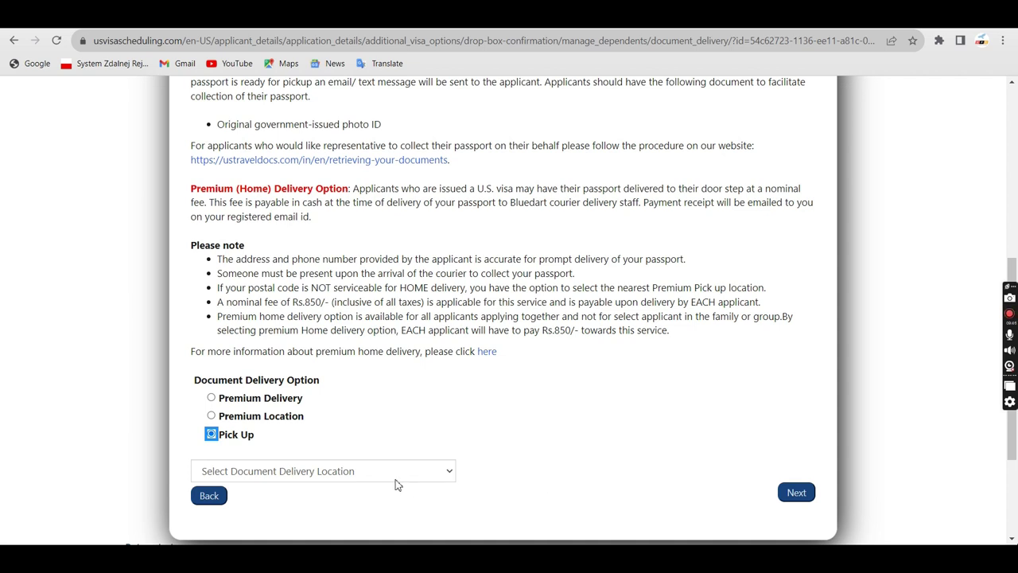
{"action": "scroll", "coordinate": [395, 484], "scroll_direction": "down", "scroll_amount": 2}
{"action": "left_click", "coordinate": [357, 342]}
{"action": "left_click", "coordinate": [268, 324]}
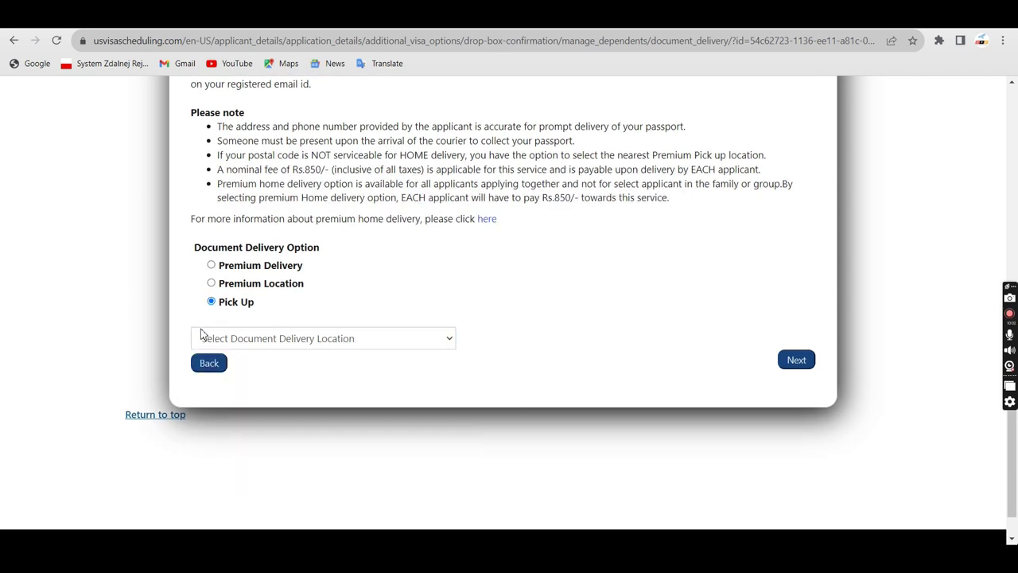
{"action": "left_click", "coordinate": [389, 345]}
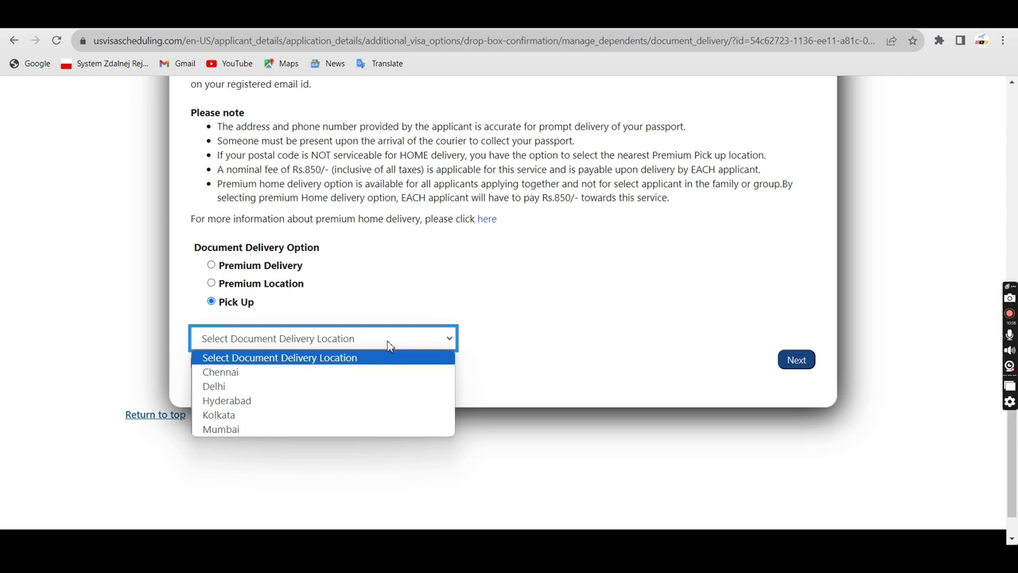
{"action": "left_click", "coordinate": [229, 387]}
{"action": "left_click", "coordinate": [800, 359]}
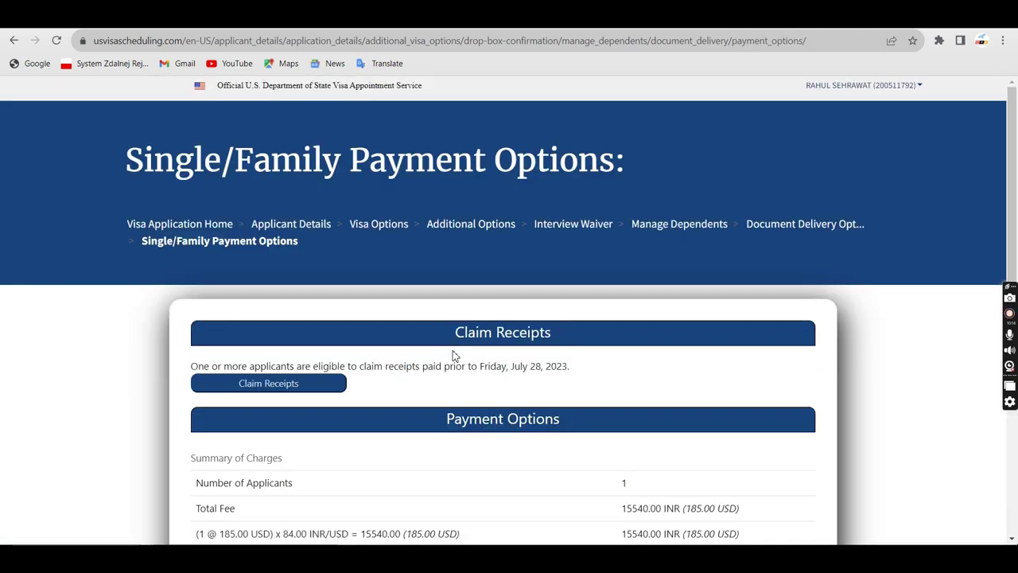
Choose VFS EFT as the Payment Type and submit it to reach the Payment Details
{"action": "scroll", "coordinate": [342, 342], "scroll_direction": "down", "scroll_amount": 1}
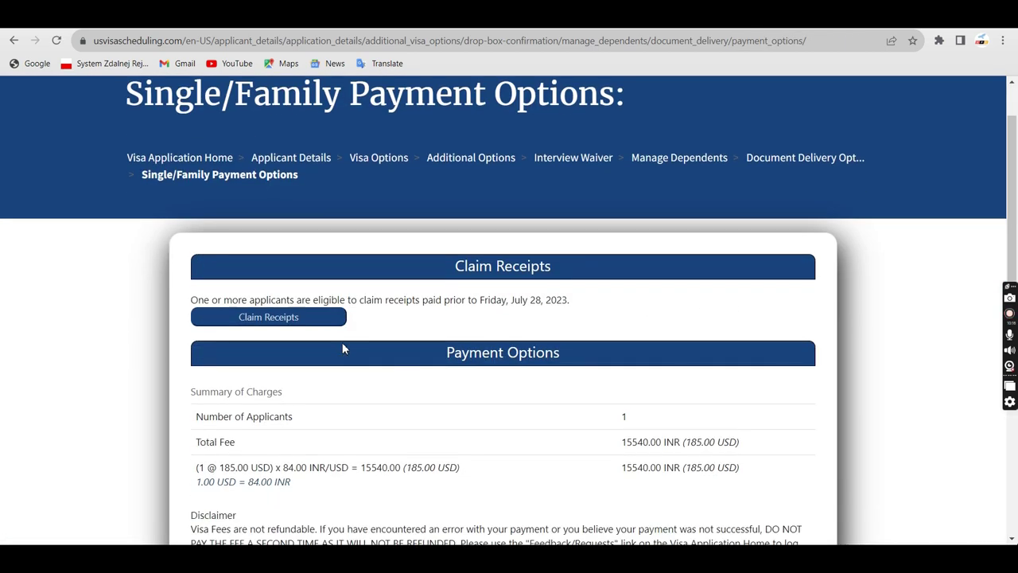
{"action": "scroll", "coordinate": [228, 340], "scroll_direction": "down", "scroll_amount": 2}
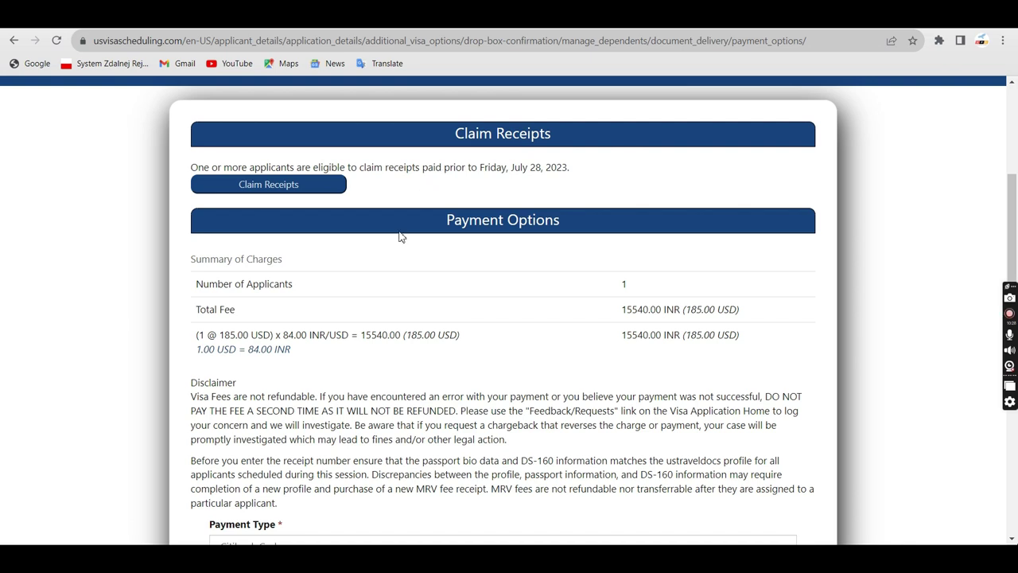
{"action": "scroll", "coordinate": [390, 345], "scroll_direction": "down", "scroll_amount": 2}
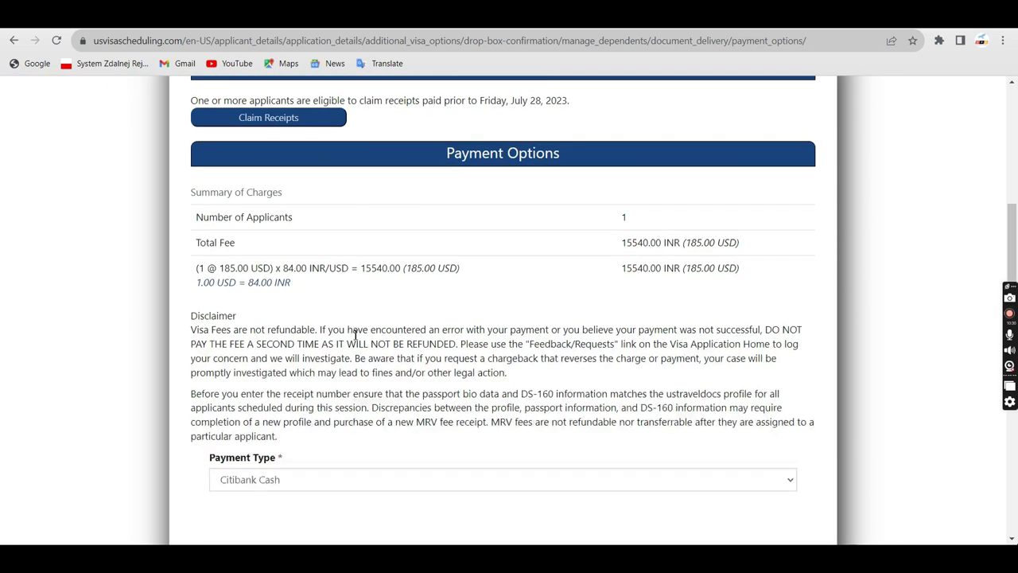
{"action": "scroll", "coordinate": [310, 359], "scroll_direction": "down", "scroll_amount": 1}
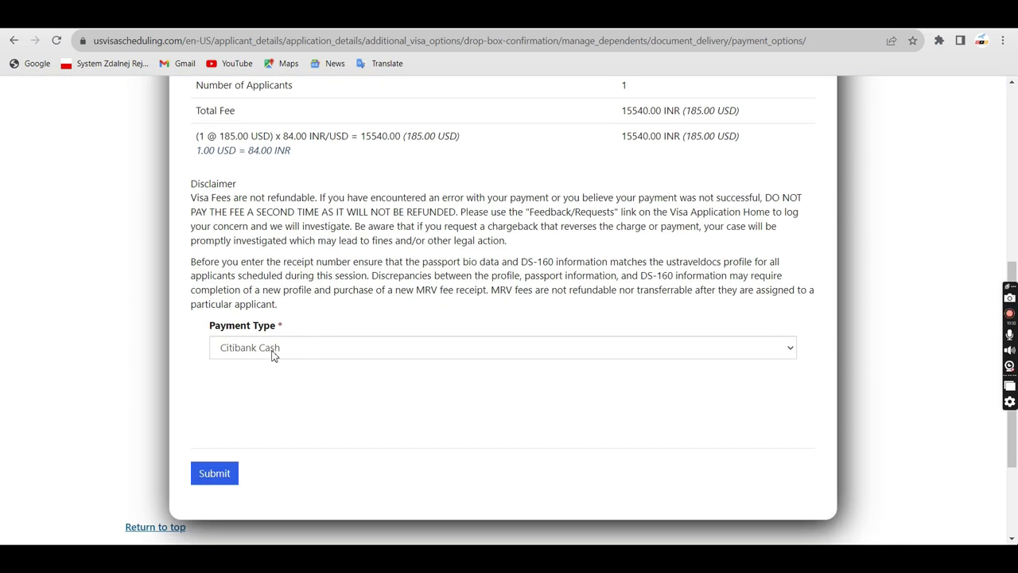
{"action": "left_click", "coordinate": [272, 350]}
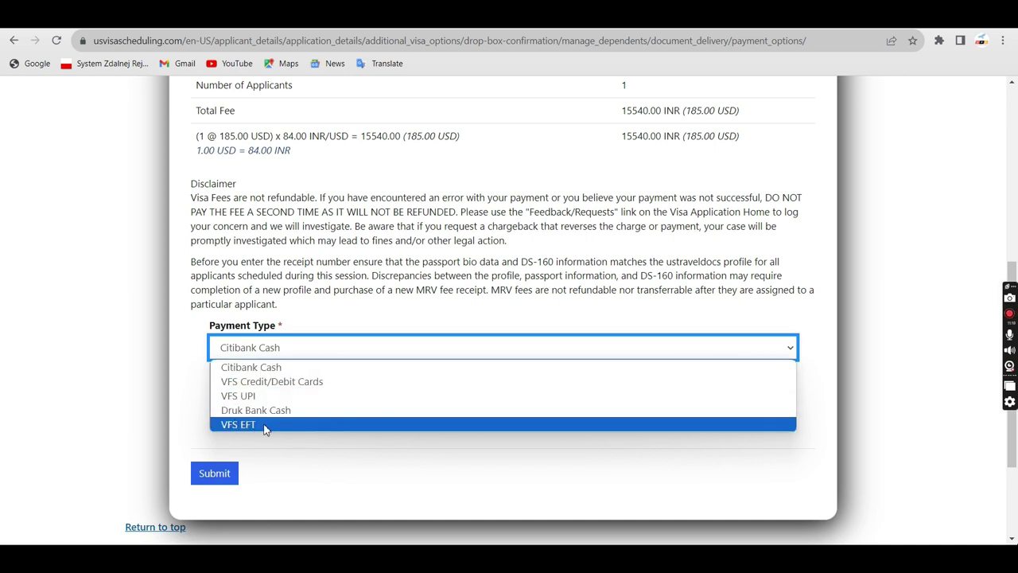
{"action": "left_click", "coordinate": [265, 425]}
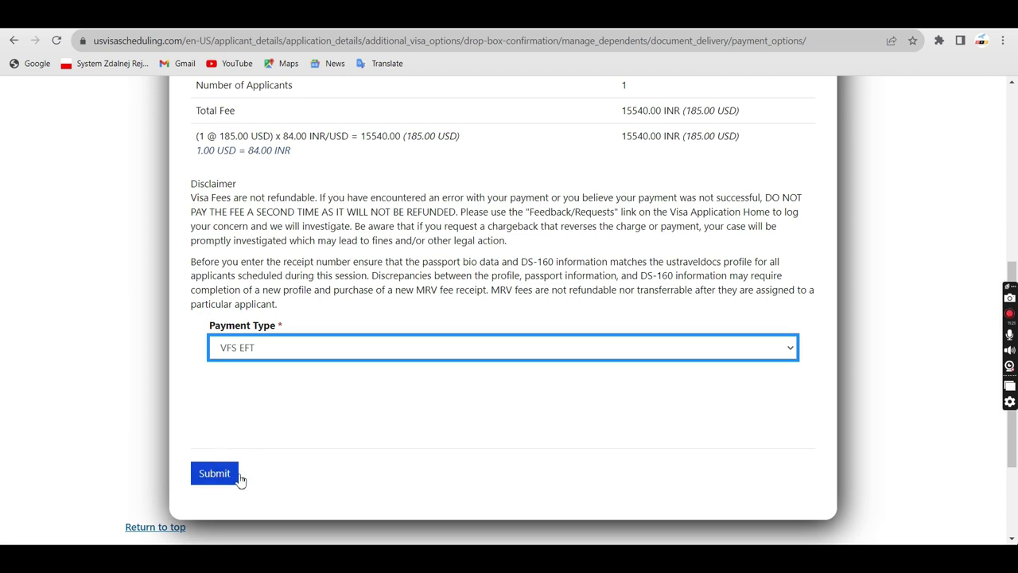
{"action": "left_click", "coordinate": [223, 473]}
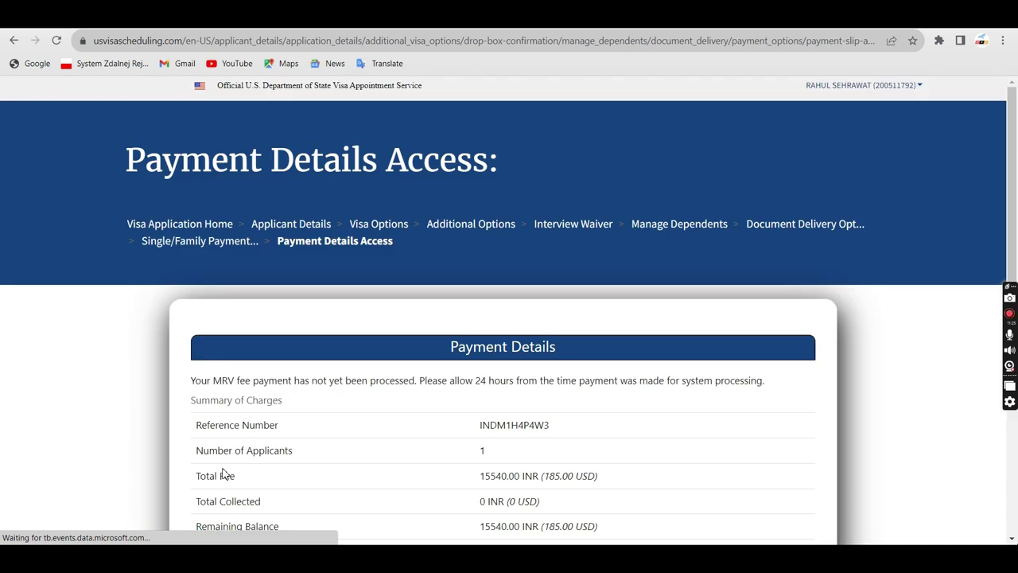
Check the pay slip expiry date and continue to VFS Global's EFT payment page
{"action": "scroll", "coordinate": [419, 403], "scroll_direction": "down", "scroll_amount": 3}
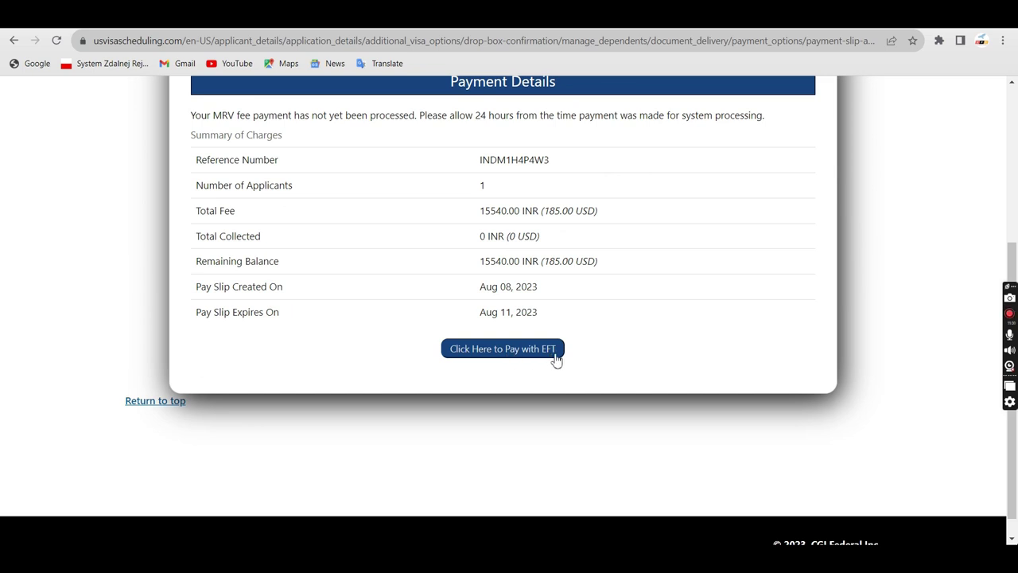
{"action": "triple_click", "coordinate": [492, 314]}
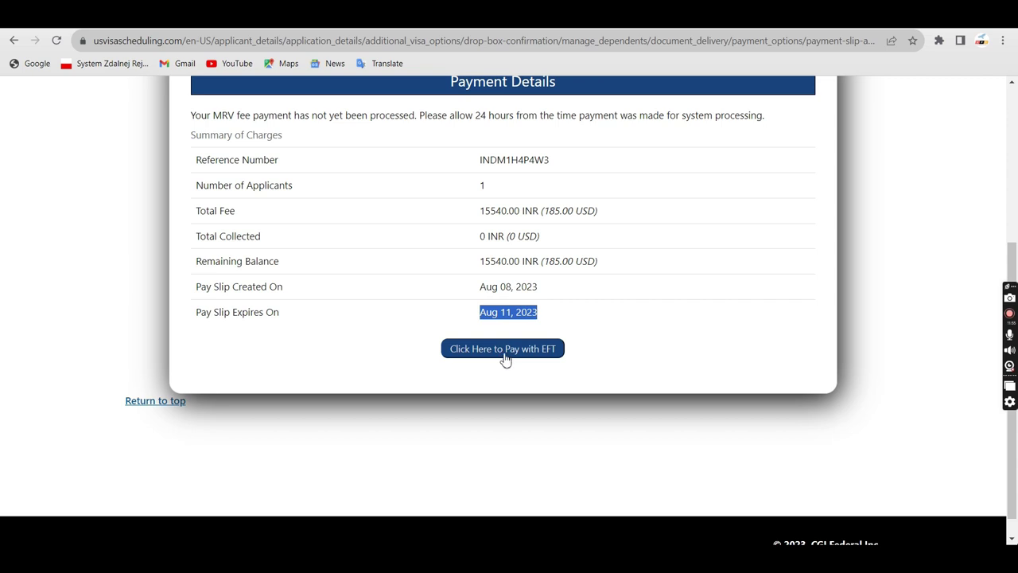
{"action": "left_click", "coordinate": [538, 355]}
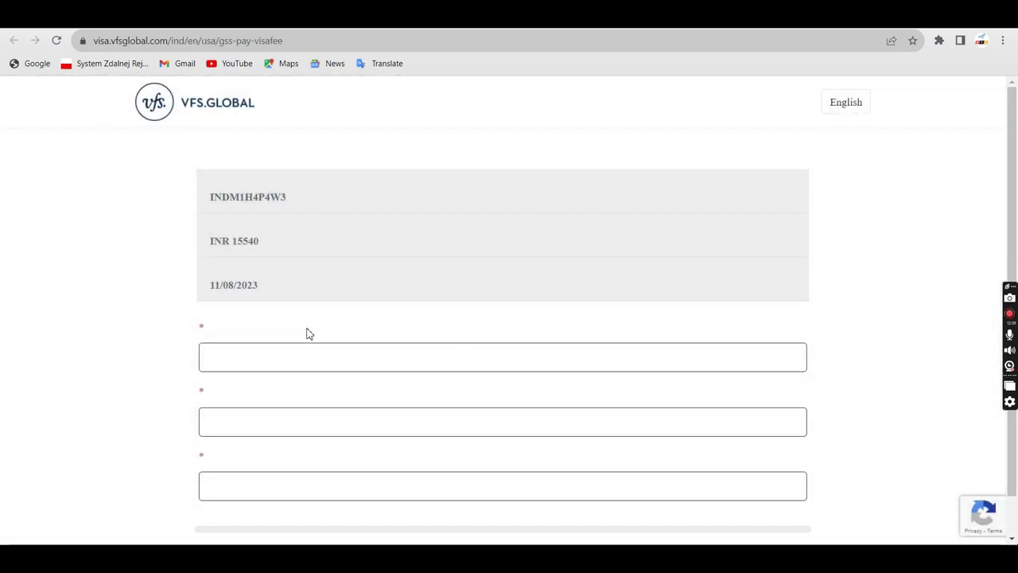
Enter the payer's first name, last name and e-mail address, then proceed to pay
{"action": "scroll", "coordinate": [278, 422], "scroll_direction": "down", "scroll_amount": 3}
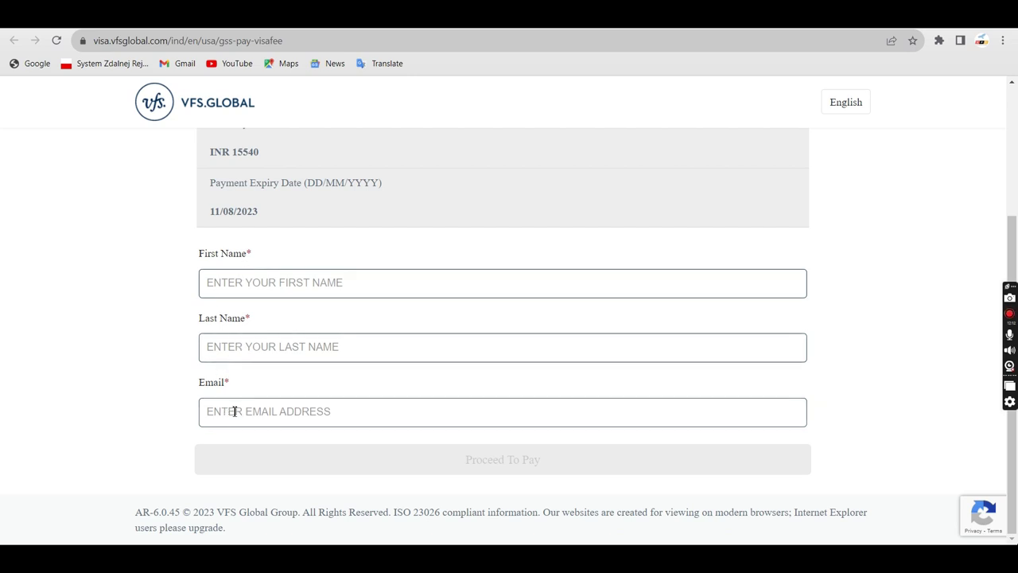
{"action": "left_click", "coordinate": [260, 283]}
{"action": "key", "text": "Tab"}
{"action": "key", "text": "Tab"}
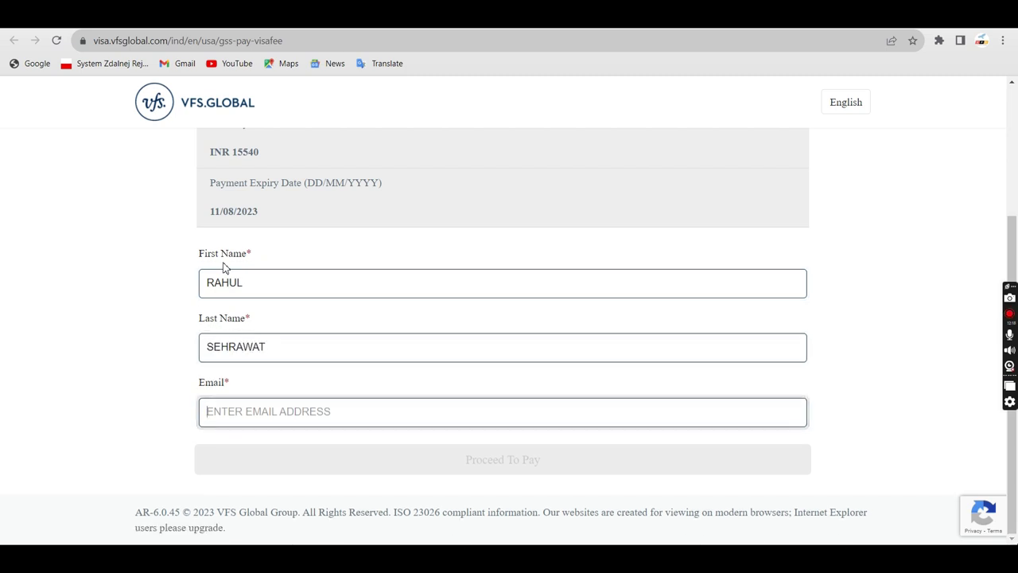
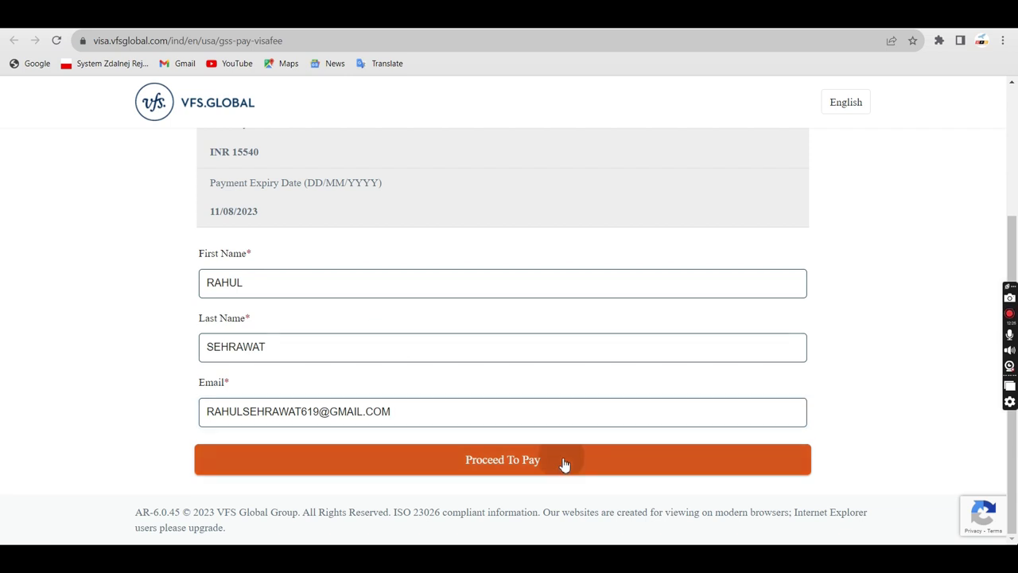
{"action": "left_click", "coordinate": [564, 463]}
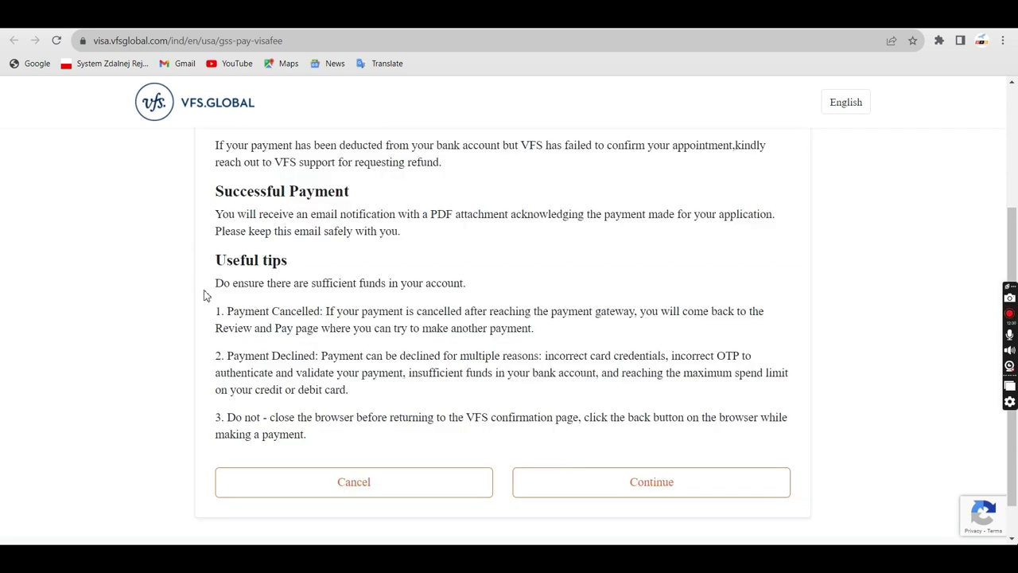
{"action": "scroll", "coordinate": [520, 322], "scroll_direction": "down", "scroll_amount": 1}
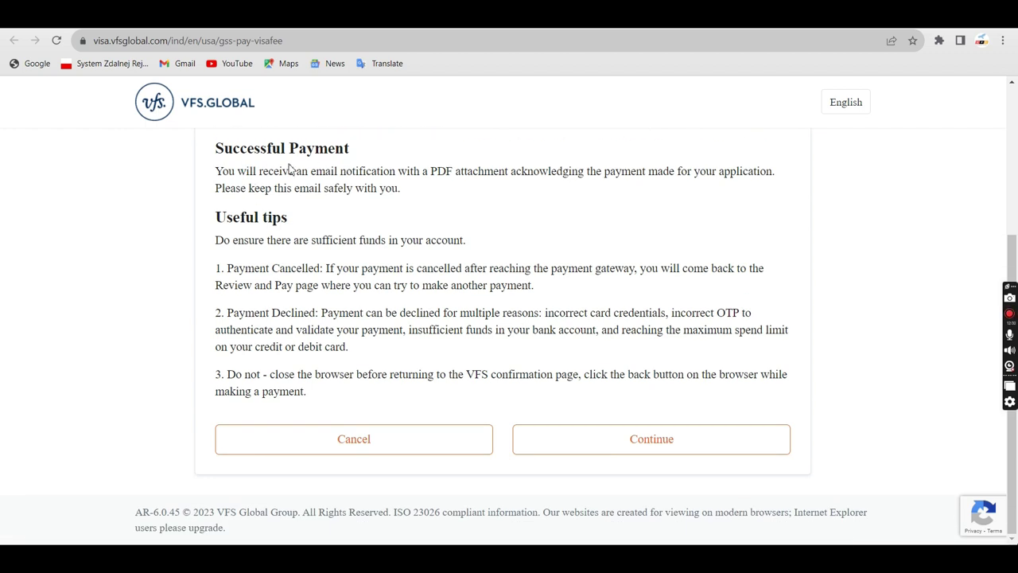
{"action": "left_click_drag", "start_coordinate": [228, 171], "coordinate": [779, 187]}
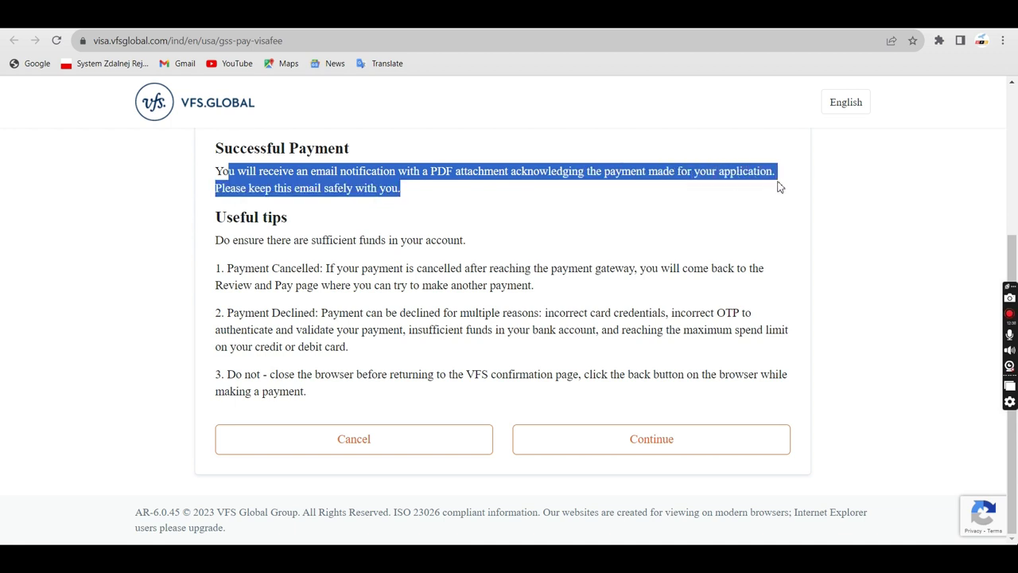